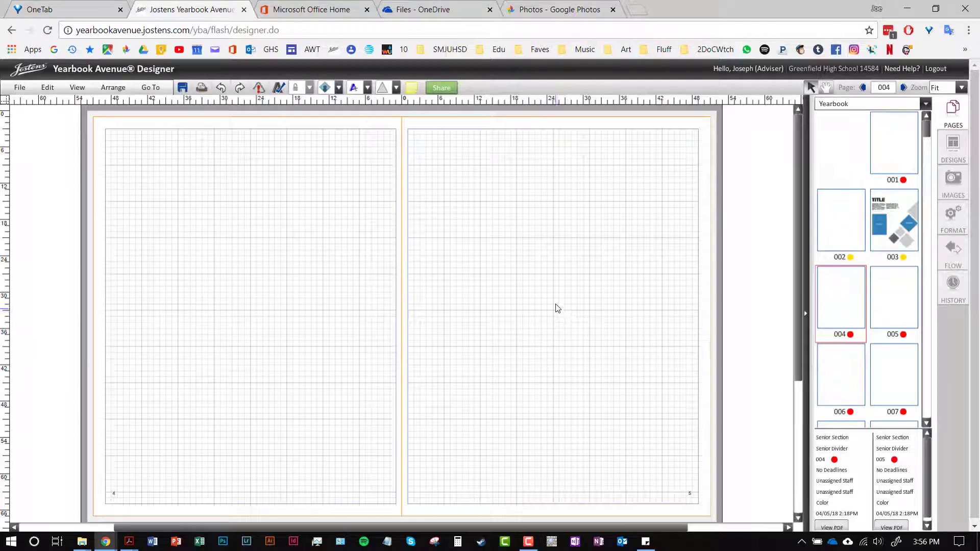
# Show the preset page designs and choose the Our Moment theme from the design categories.
pyautogui.click(951, 148)
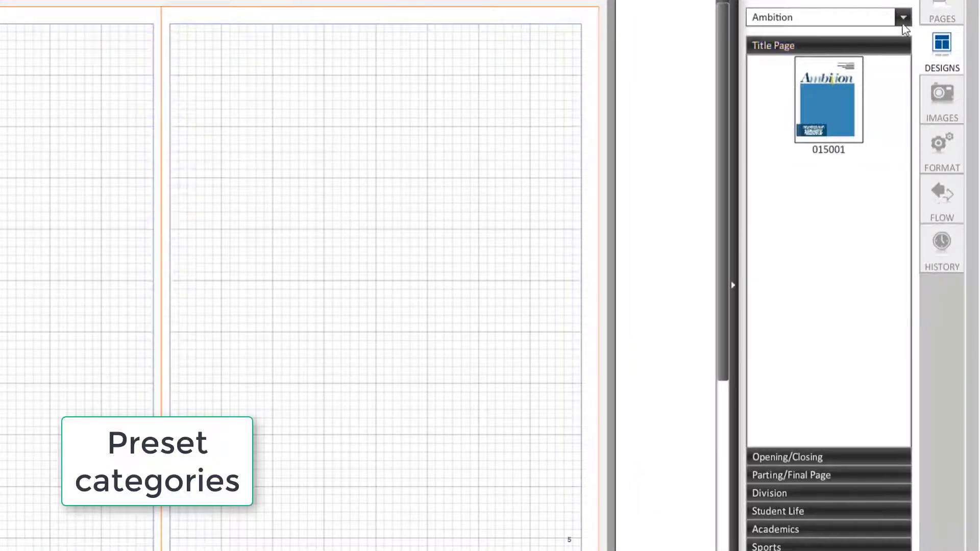
pyautogui.click(902, 18)
pyautogui.scroll(3, 810, 170)
pyautogui.scroll(-1, 809, 170)
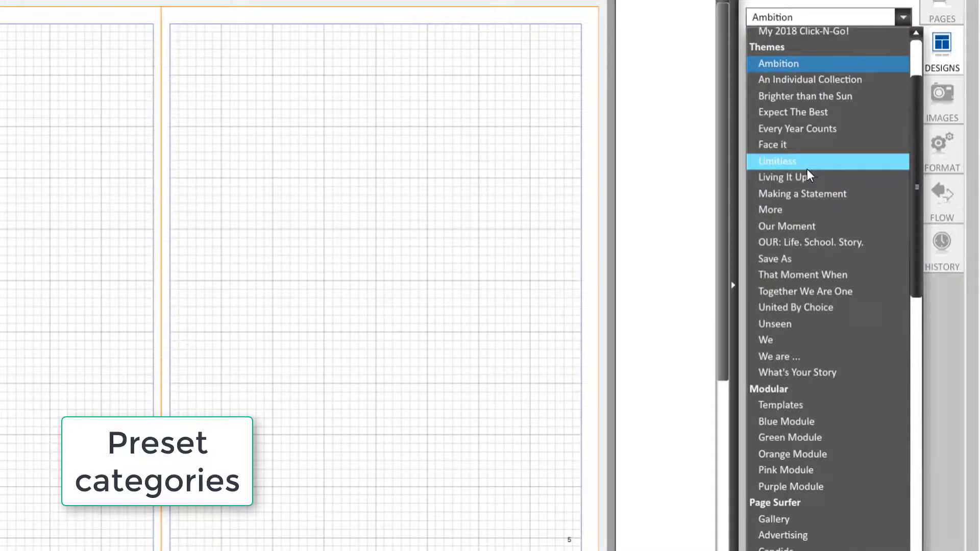
pyautogui.scroll(-1, 798, 161)
pyautogui.scroll(3, 798, 150)
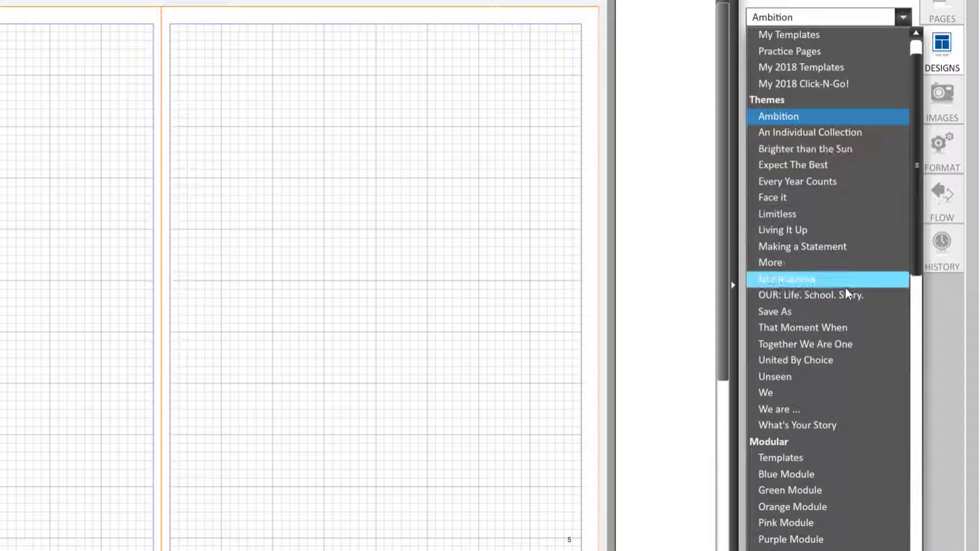
pyautogui.click(845, 285)
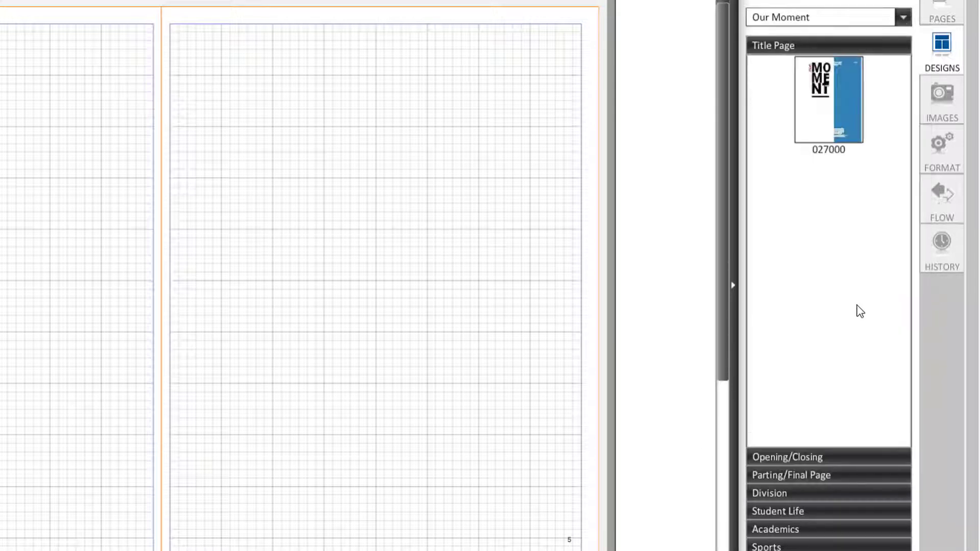
# Look through the Division, Academics and Sports templates of the Our Moment theme.
pyautogui.click(807, 499)
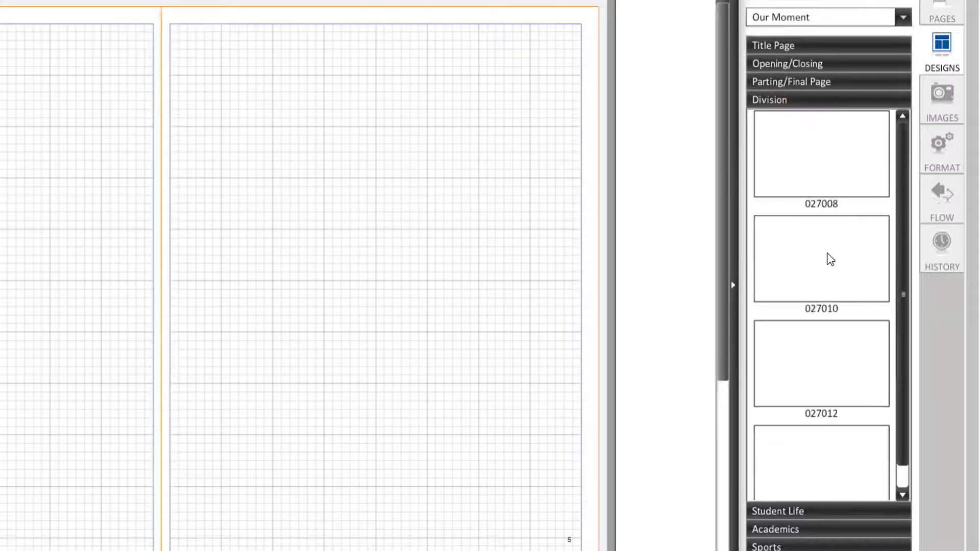
pyautogui.scroll(-1, 827, 253)
pyautogui.scroll(1, 827, 257)
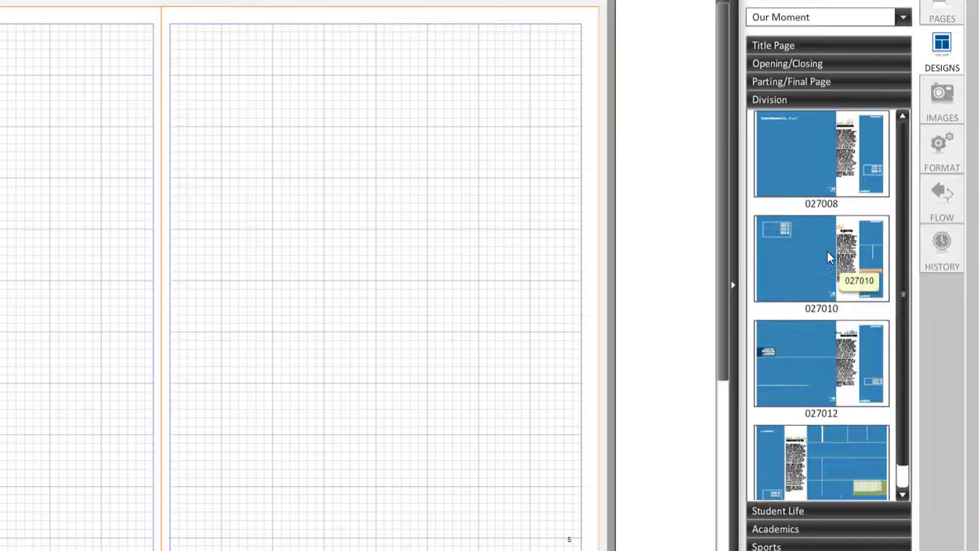
pyautogui.click(863, 531)
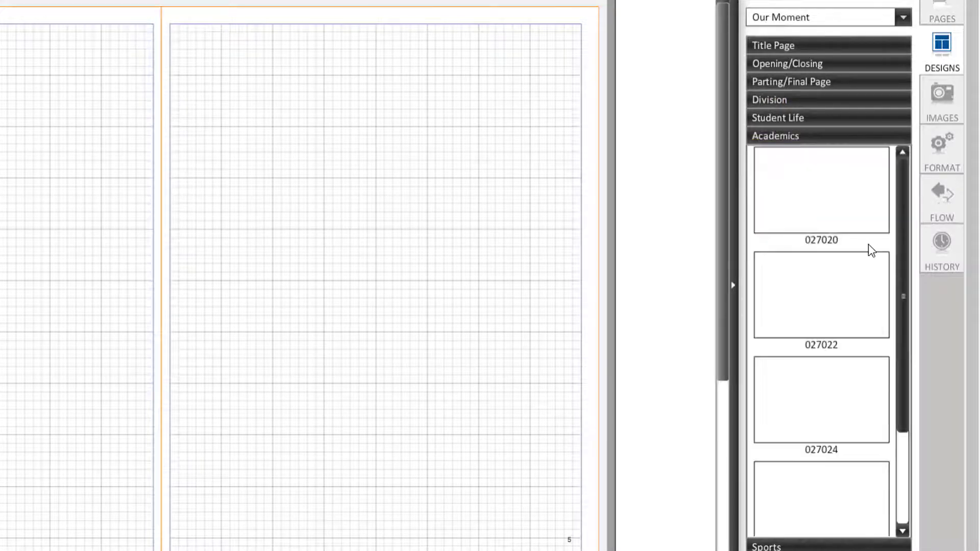
pyautogui.scroll(-4, 868, 254)
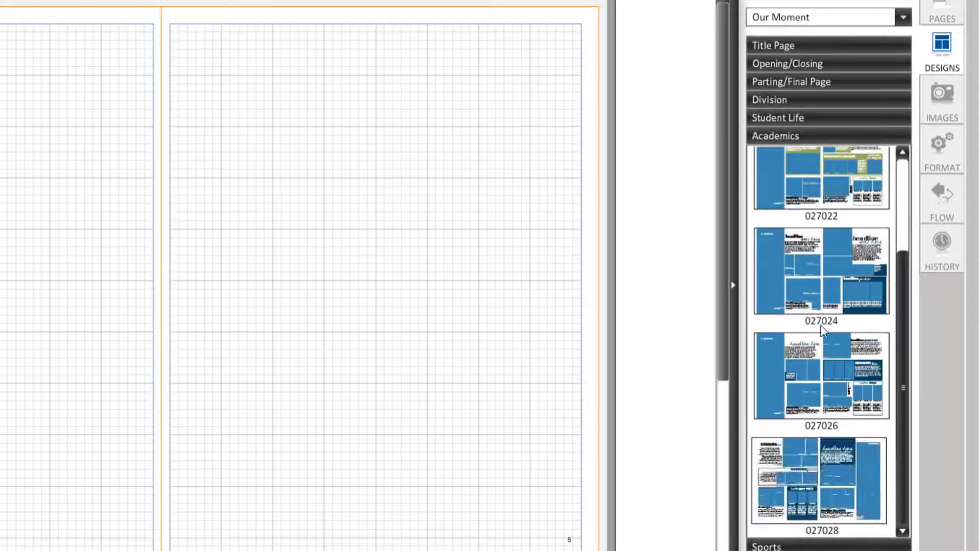
pyautogui.scroll(4, 823, 329)
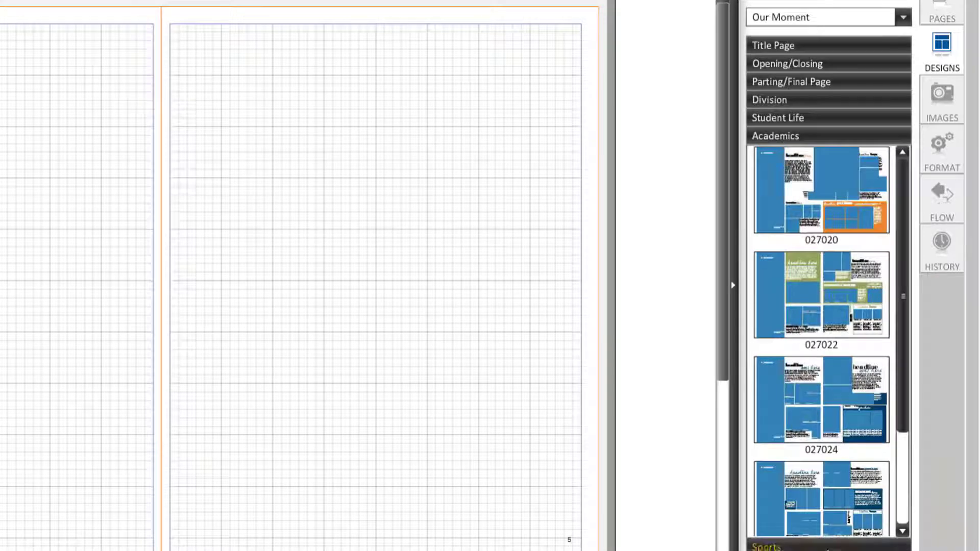
pyautogui.click(827, 547)
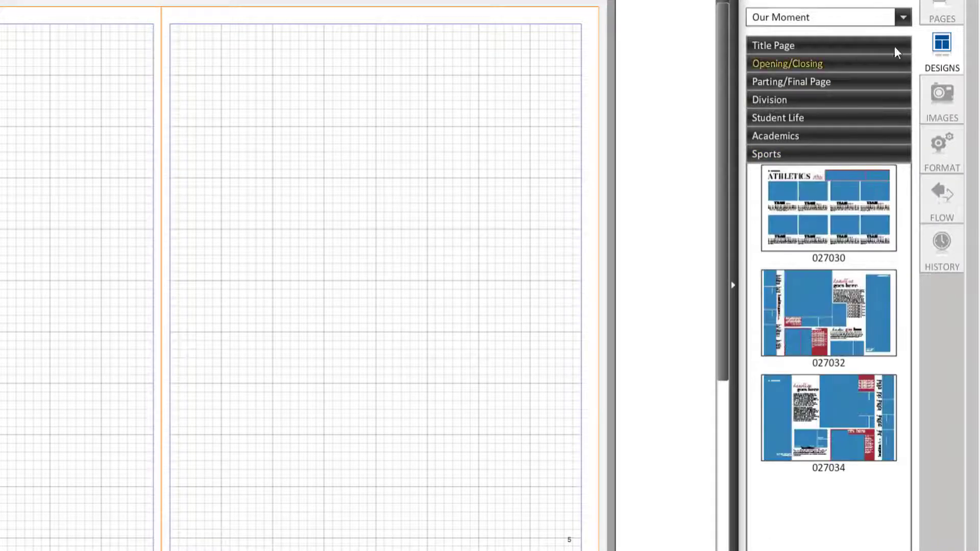
# Apply modular template 101002 to page 5, retaining the existing content.
pyautogui.click(903, 17)
pyautogui.click(808, 132)
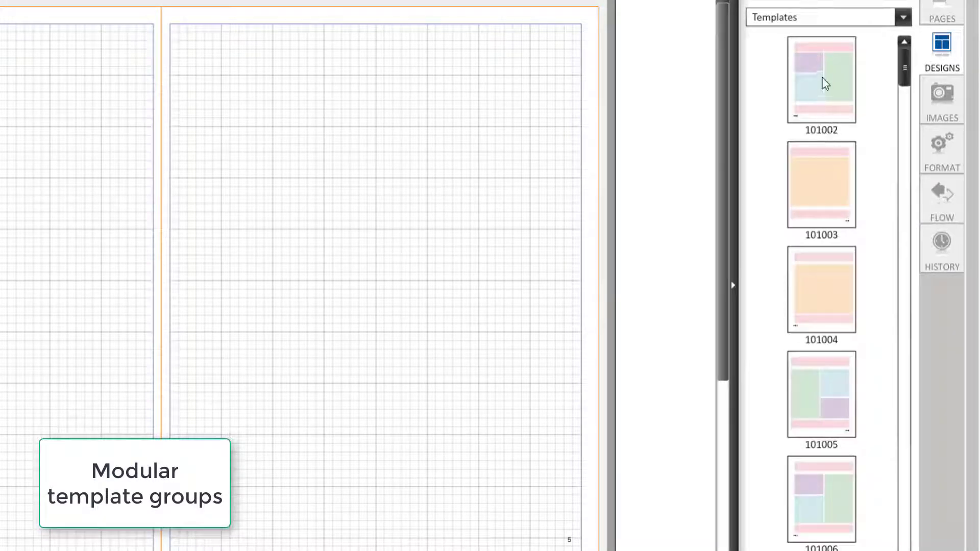
pyautogui.moveTo(825, 80); pyautogui.dragTo(394, 203)
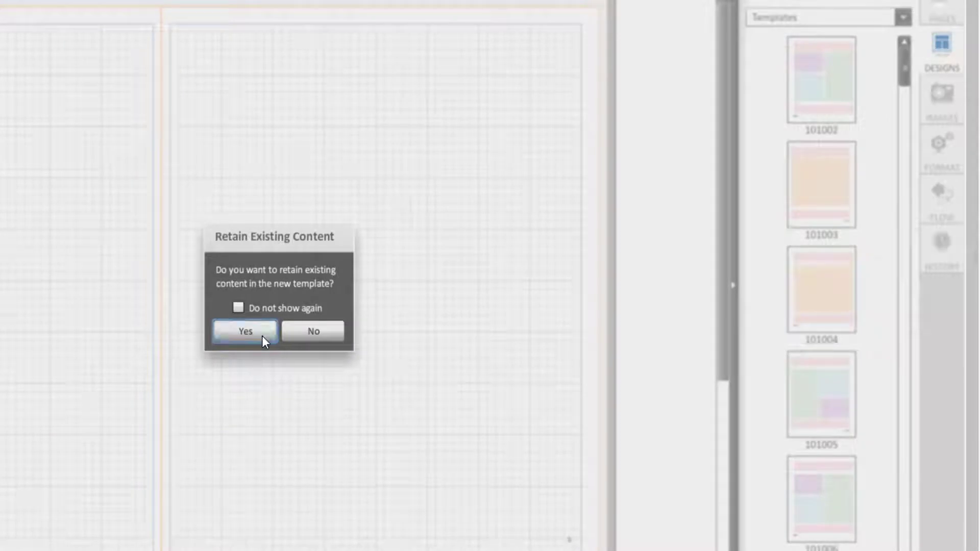
pyautogui.click(262, 335)
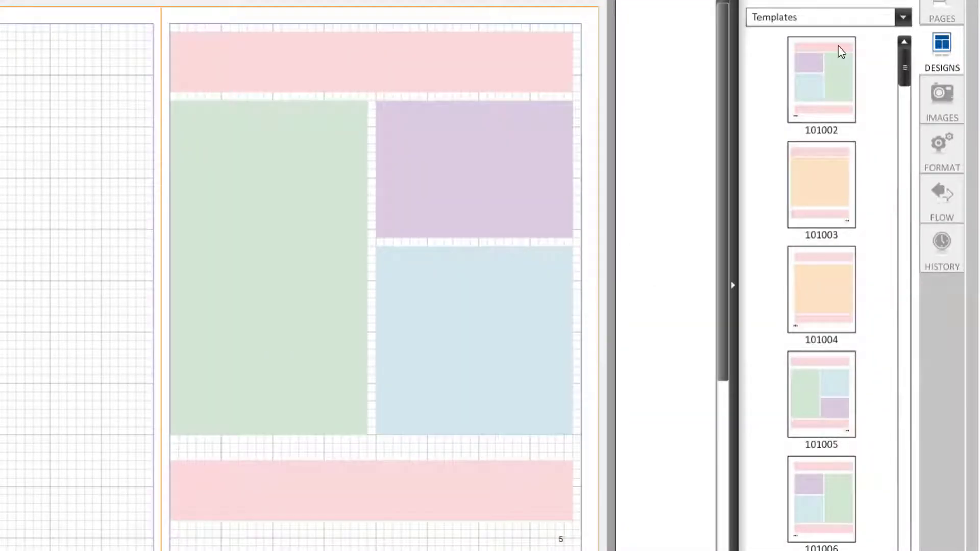
# Place module 220103 from the Green Module designs onto the green area of page 5.
pyautogui.click(902, 17)
pyautogui.scroll(-4, 816, 204)
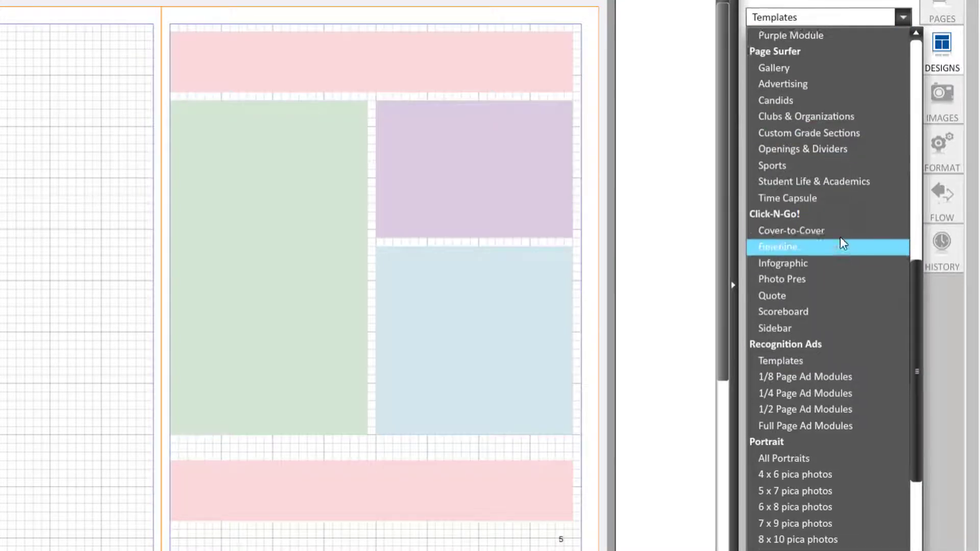
pyautogui.scroll(3, 841, 236)
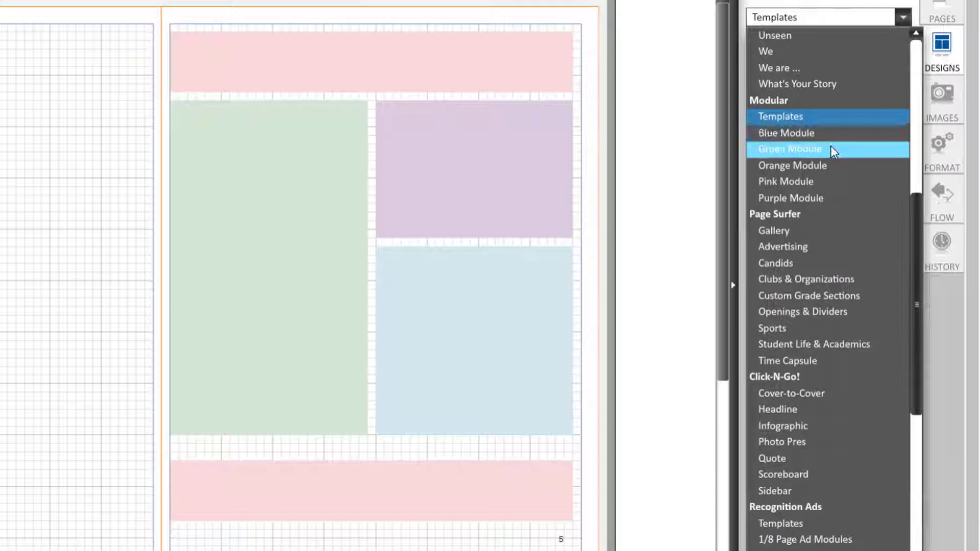
pyautogui.click(832, 148)
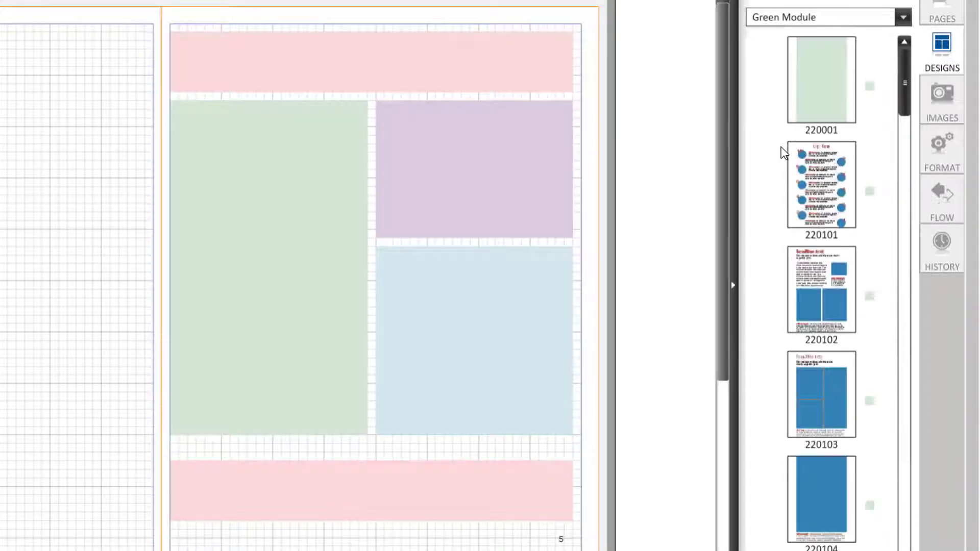
pyautogui.scroll(-3, 792, 179)
pyautogui.moveTo(805, 206); pyautogui.dragTo(285, 245)
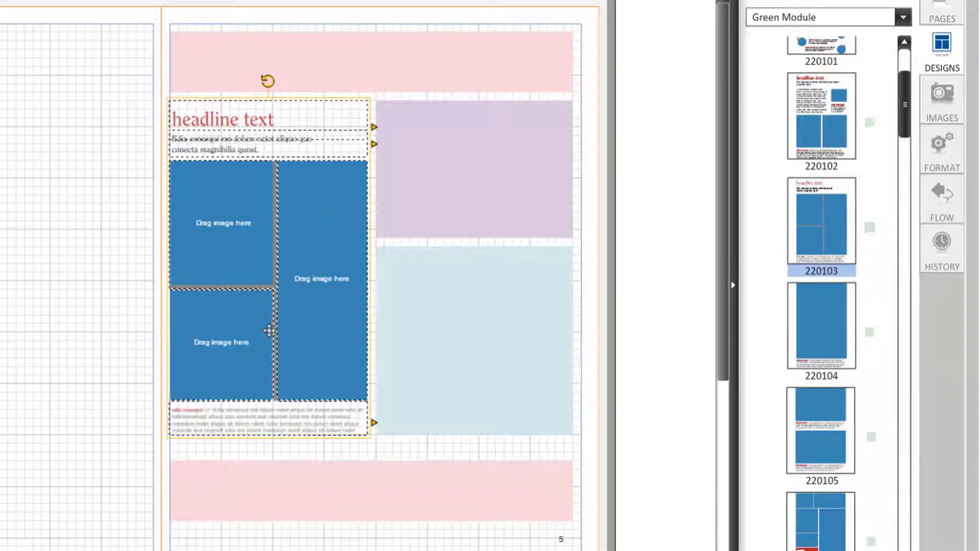
pyautogui.click(606, 363)
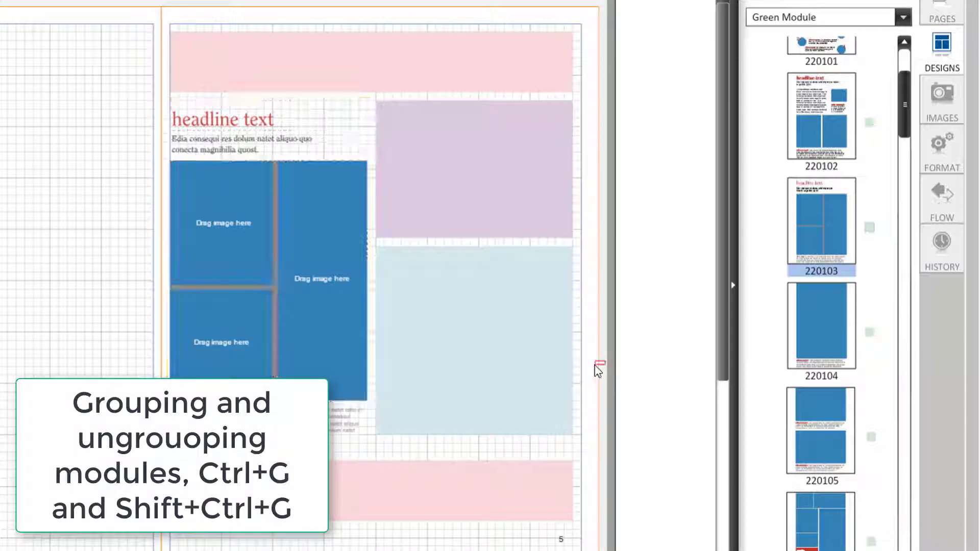
# Ungroup the placed module on page 5 and group its elements again.
pyautogui.click(291, 294)
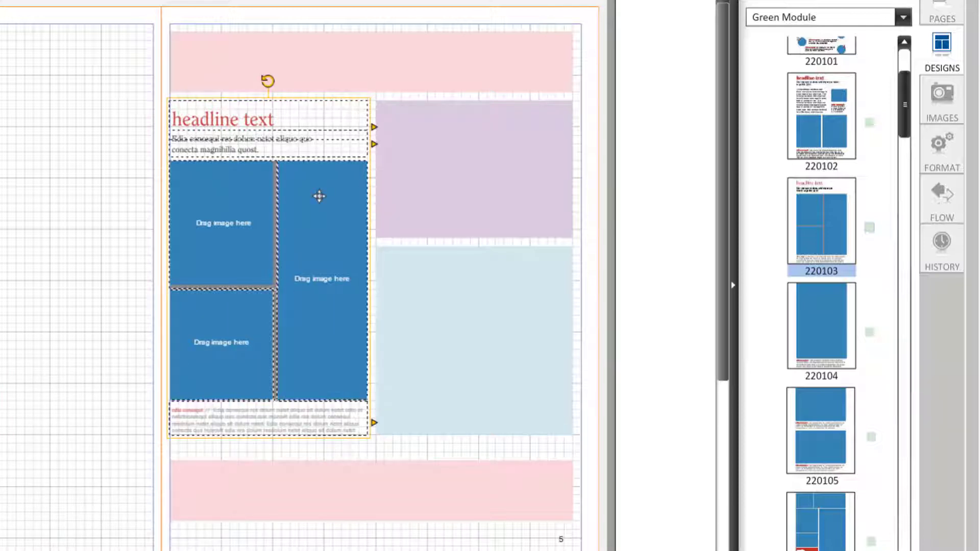
pyautogui.hotkey('ctrl', 'shift', 'g')
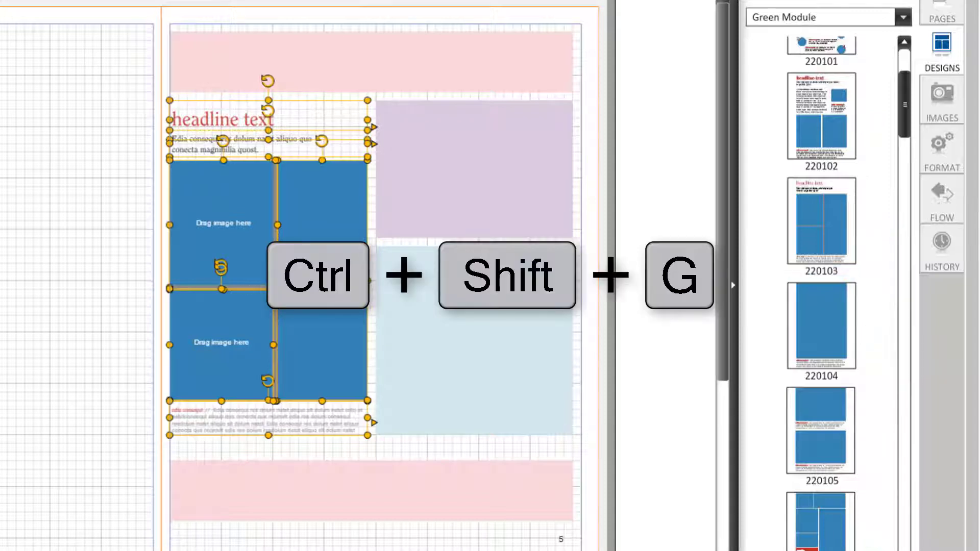
pyautogui.hotkey('ctrl', 'g')
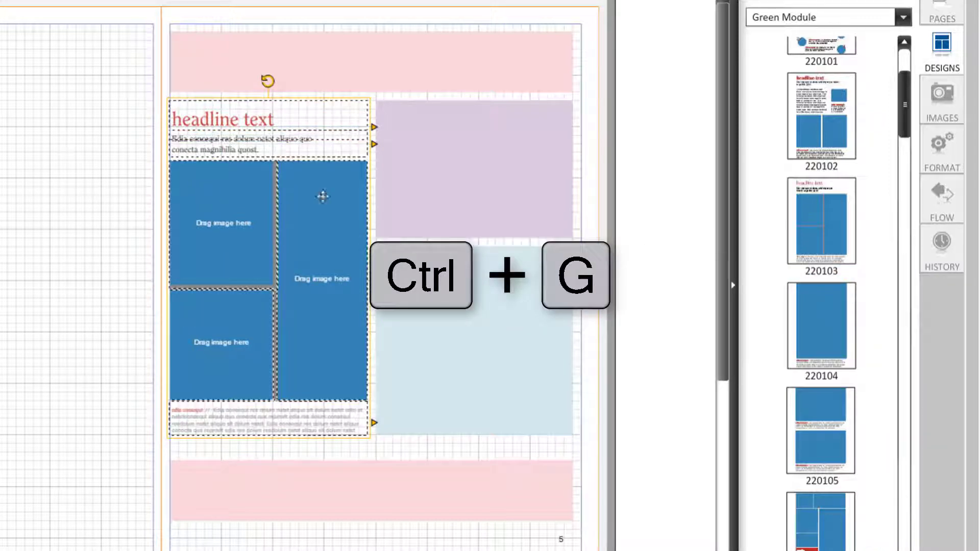
# Try selecting the subheading and headline text inside the grouped module, and ungroup the module.
pyautogui.doubleClick(298, 147)
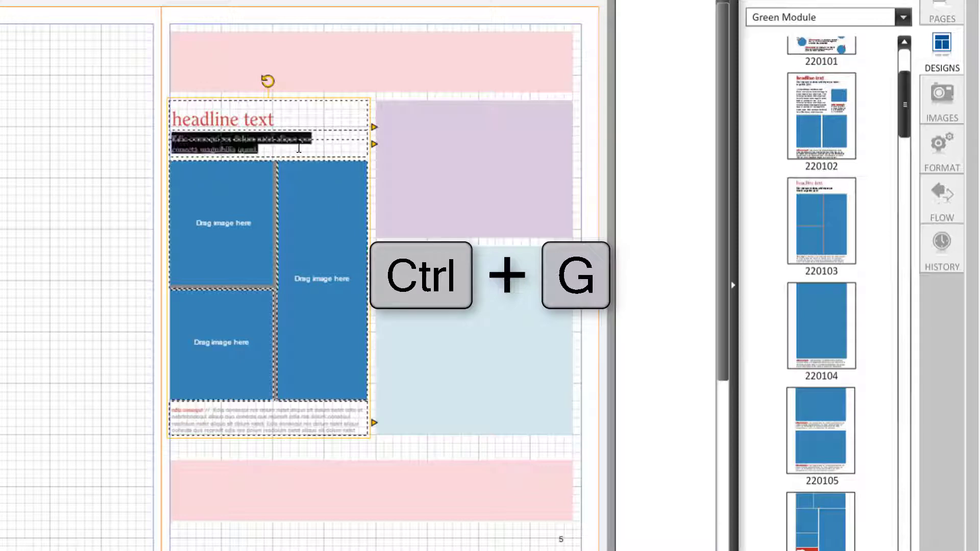
pyautogui.doubleClick(263, 121)
pyautogui.click(263, 121)
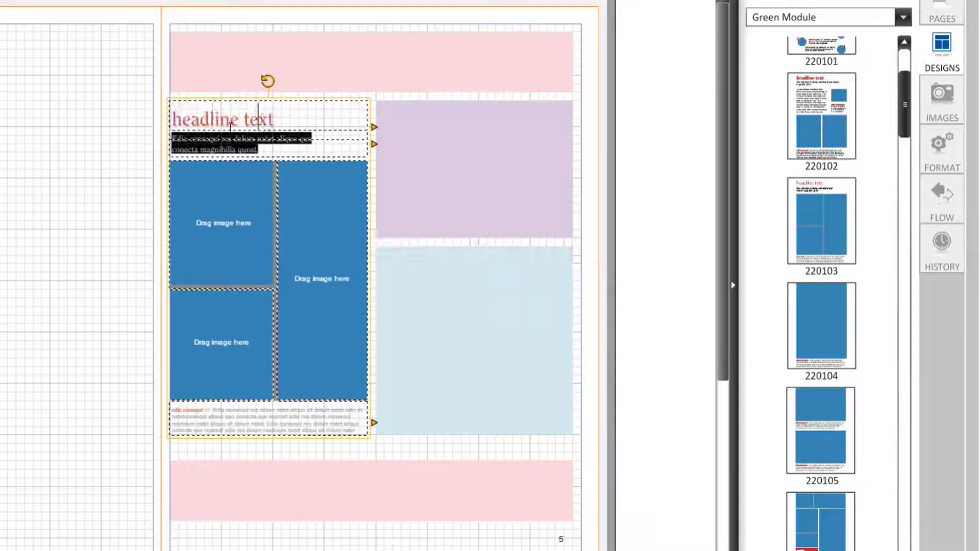
pyautogui.click(189, 150)
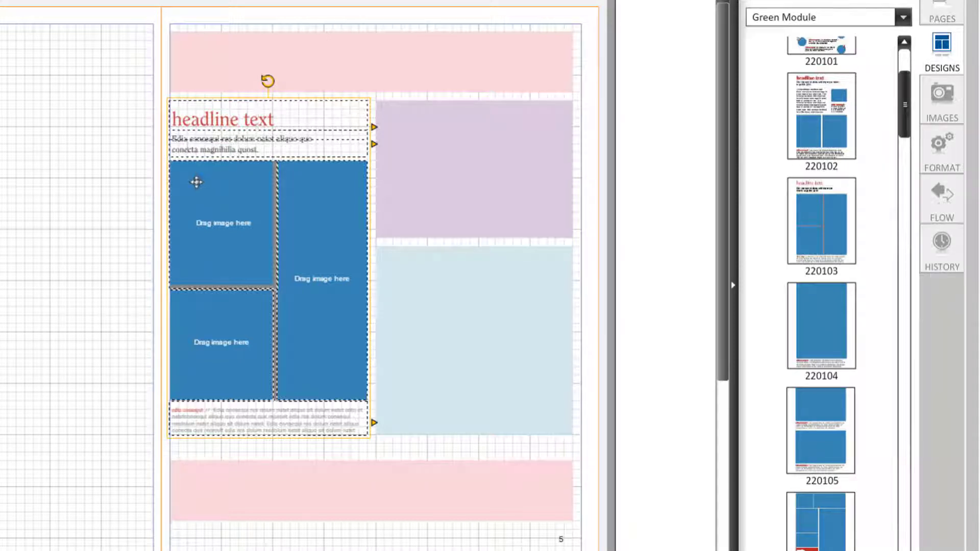
pyautogui.hotkey('ctrl', 'shift', 'g')
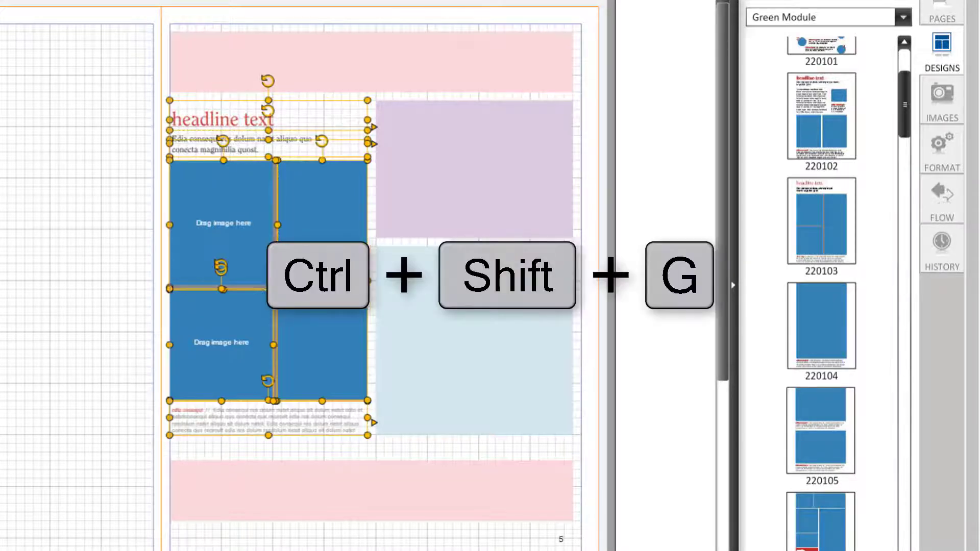
pyautogui.click(147, 200)
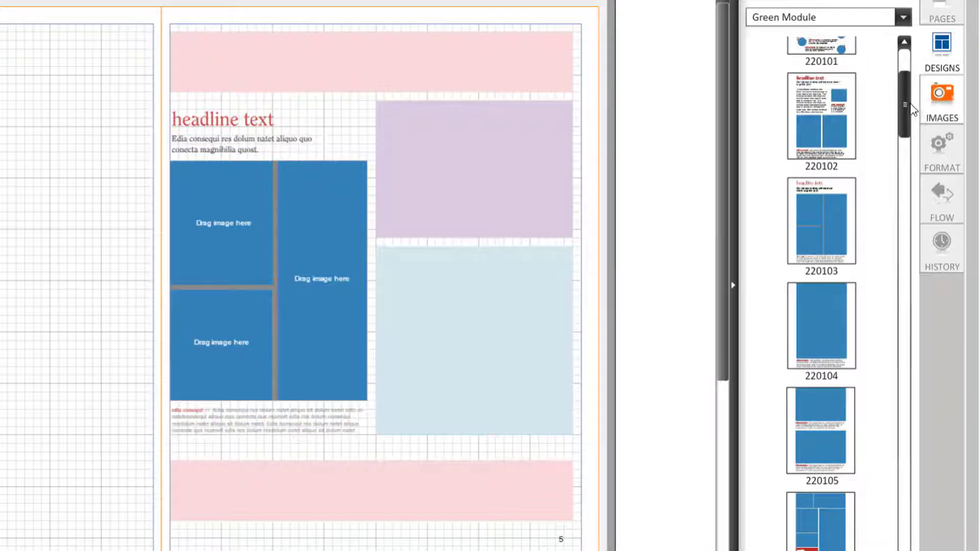
# Switch the design category to the Making a Statement theme.
pyautogui.moveTo(898, 105); pyautogui.dragTo(898, 17)
pyautogui.click(902, 18)
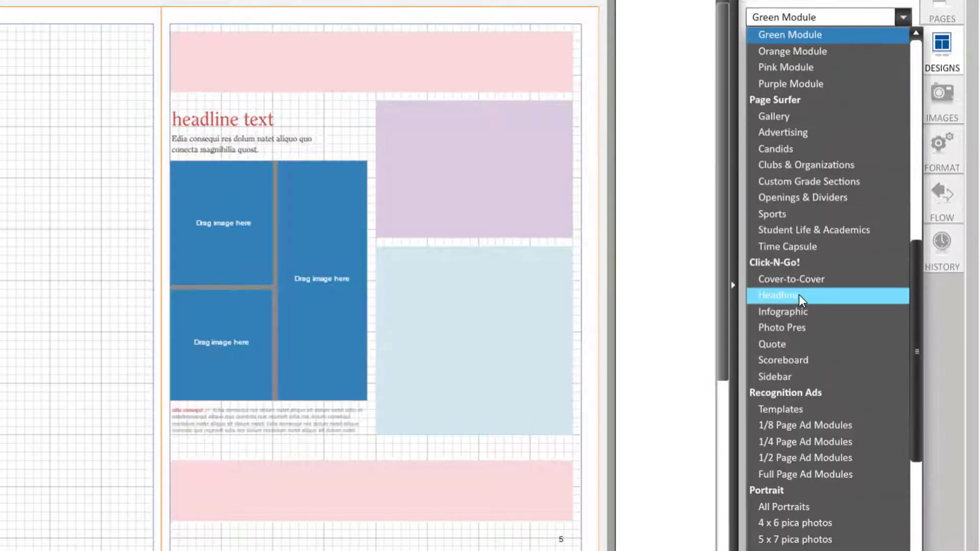
pyautogui.scroll(1, 810, 240)
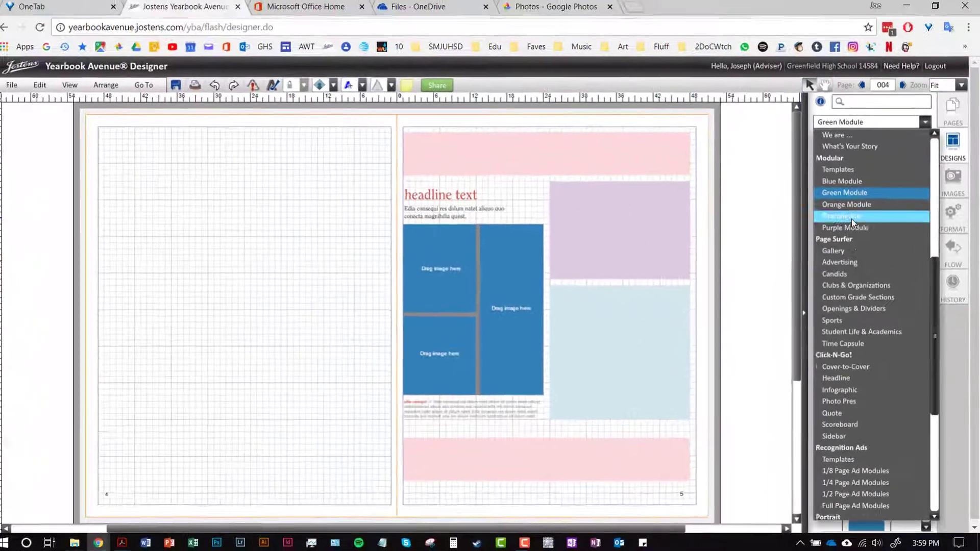
pyautogui.scroll(3, 842, 214)
pyautogui.scroll(5, 868, 255)
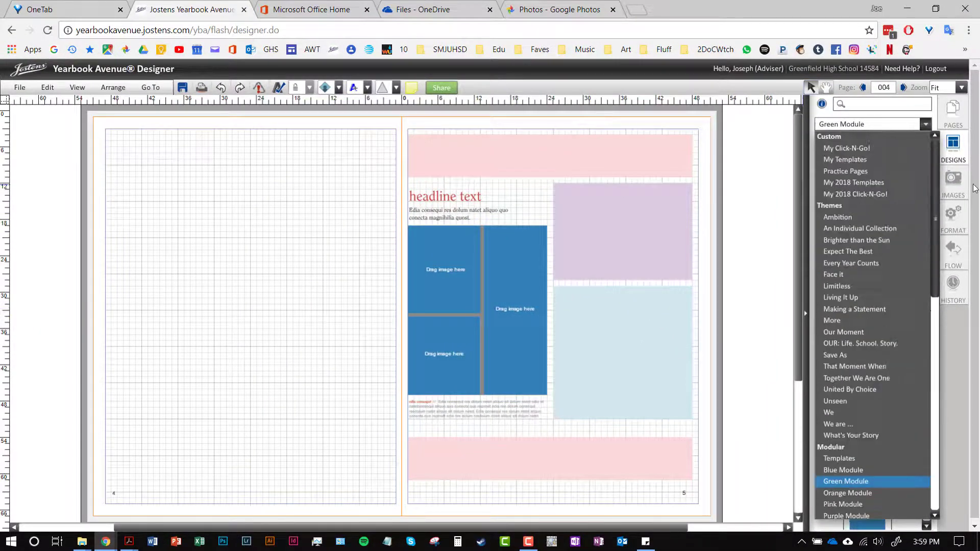
pyautogui.click(858, 310)
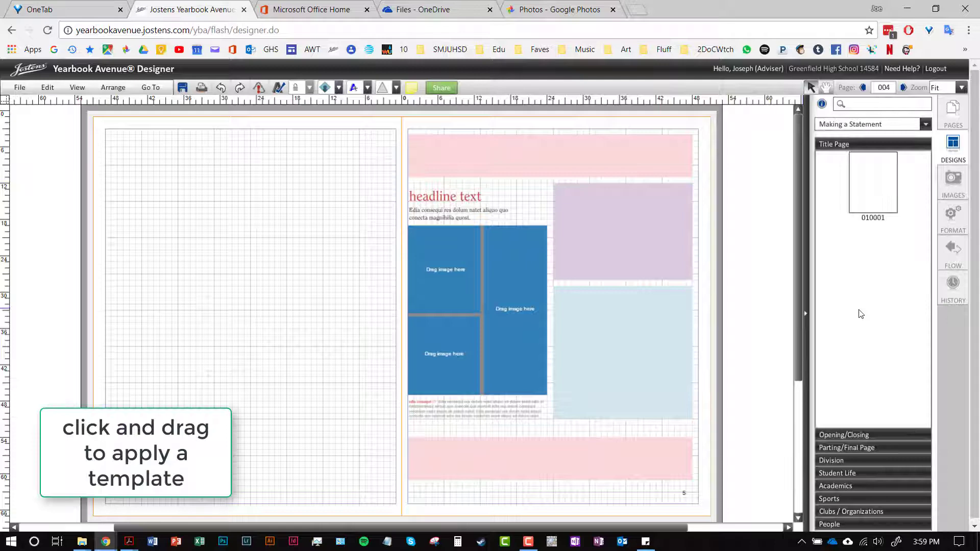
# Apply Academics template 010064 to the spread on pages 4 and 5, retaining the existing content.
pyautogui.click(849, 485)
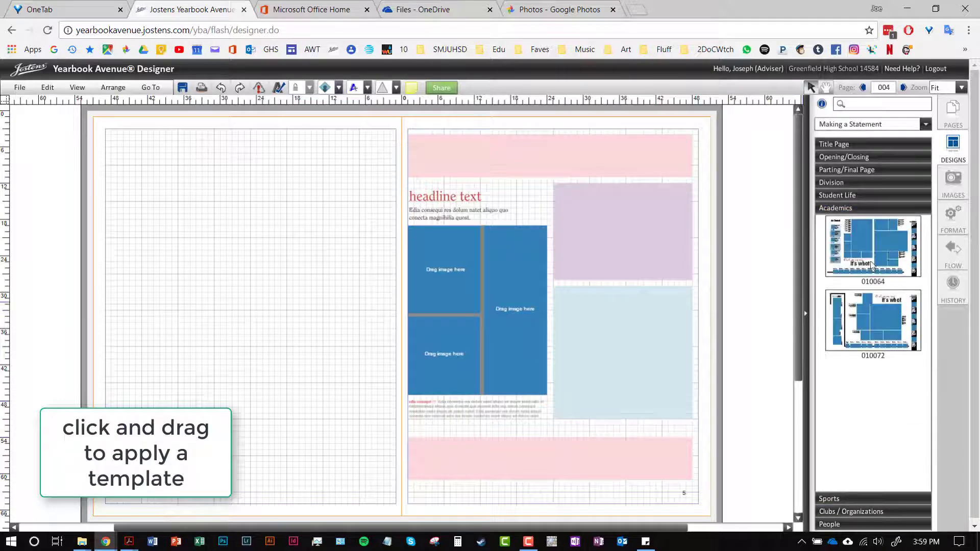
pyautogui.moveTo(872, 265); pyautogui.dragTo(441, 280)
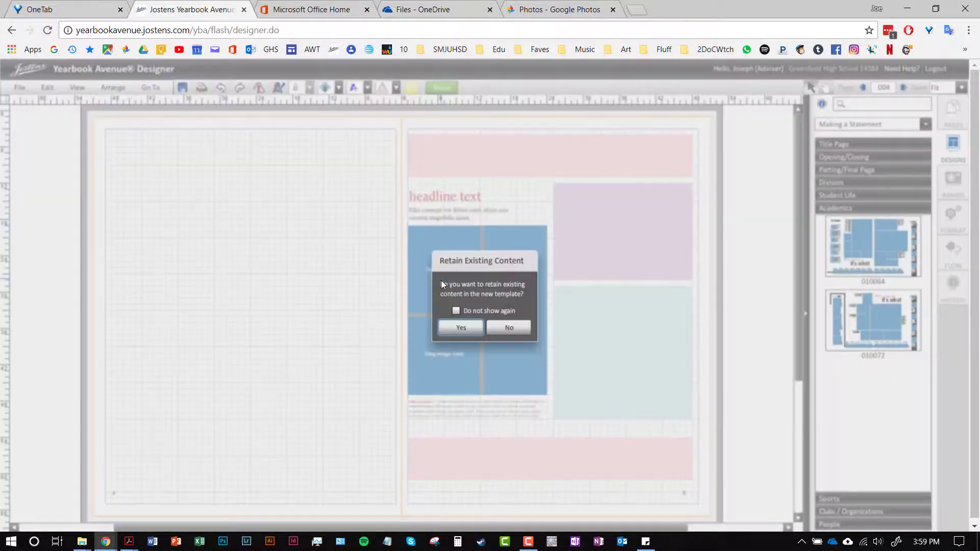
pyautogui.click(477, 332)
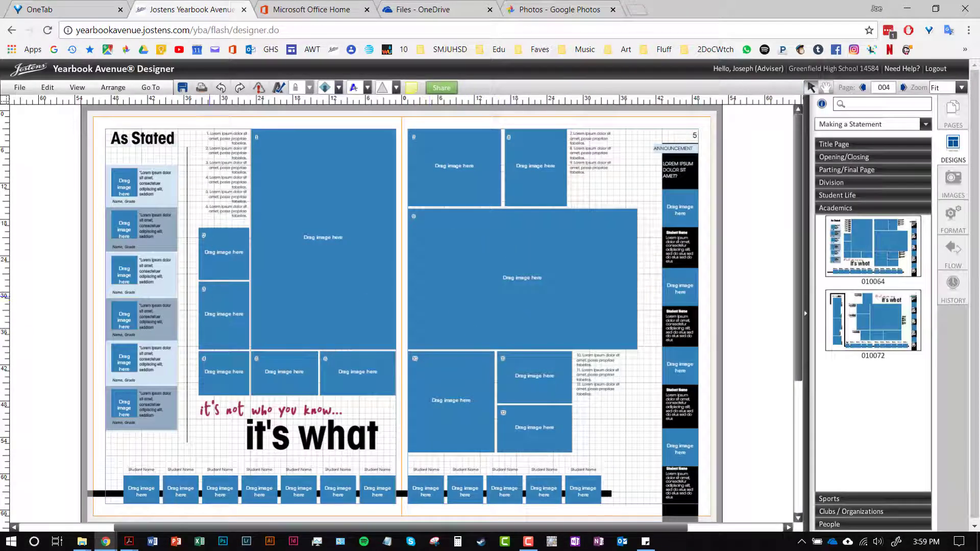
pyautogui.scroll(-1, 619, 408)
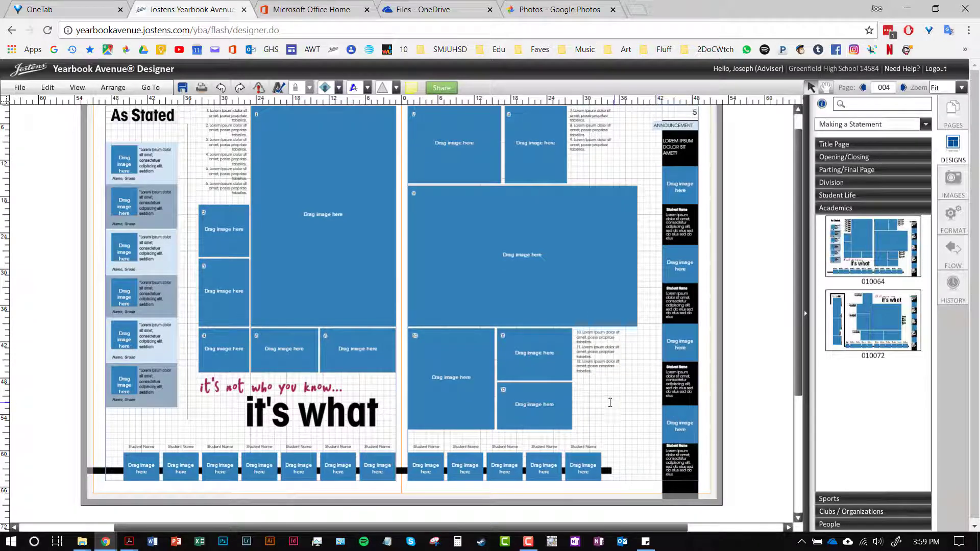
pyautogui.click(606, 407)
pyautogui.click(648, 397)
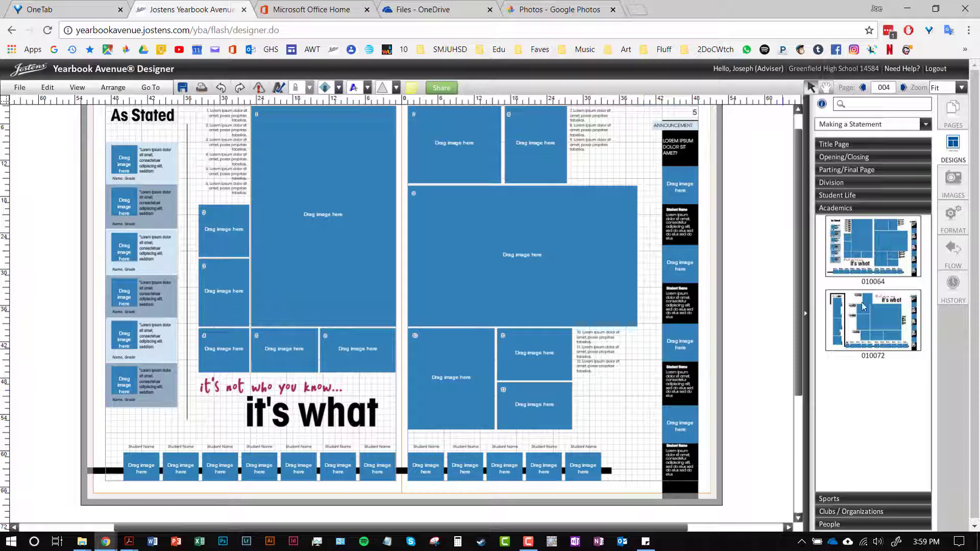
# Open the spread containing page 003 without saving the changes made to pages 4 and 5.
pyautogui.click(959, 113)
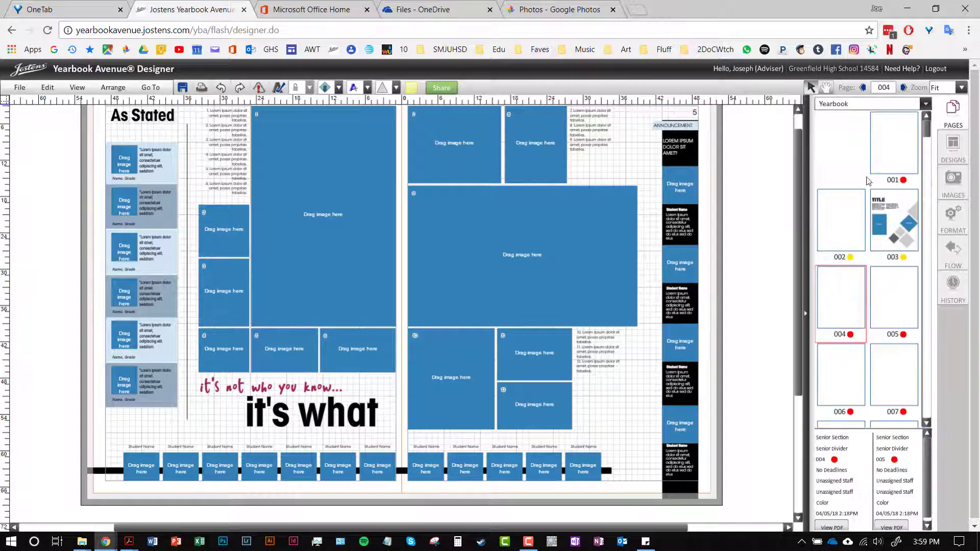
pyautogui.doubleClick(886, 213)
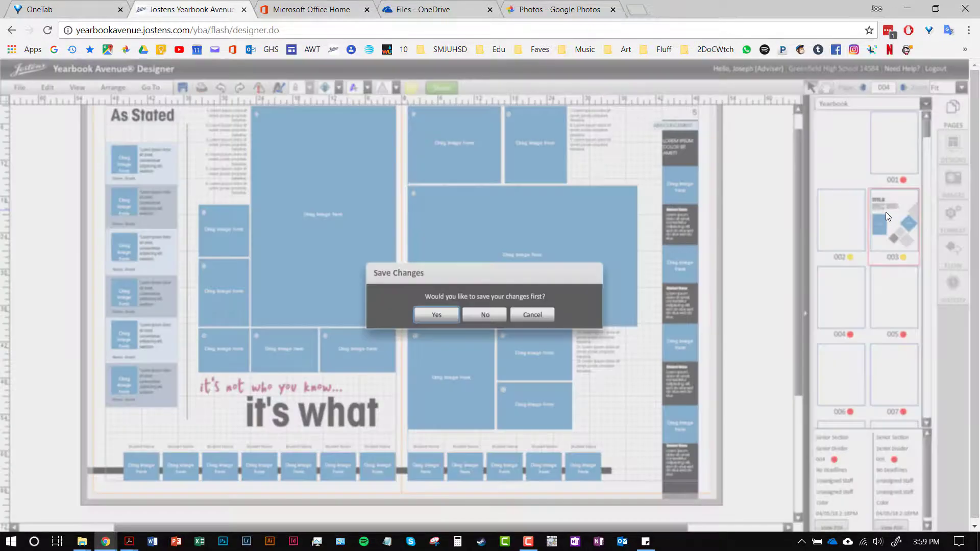
pyautogui.click(485, 316)
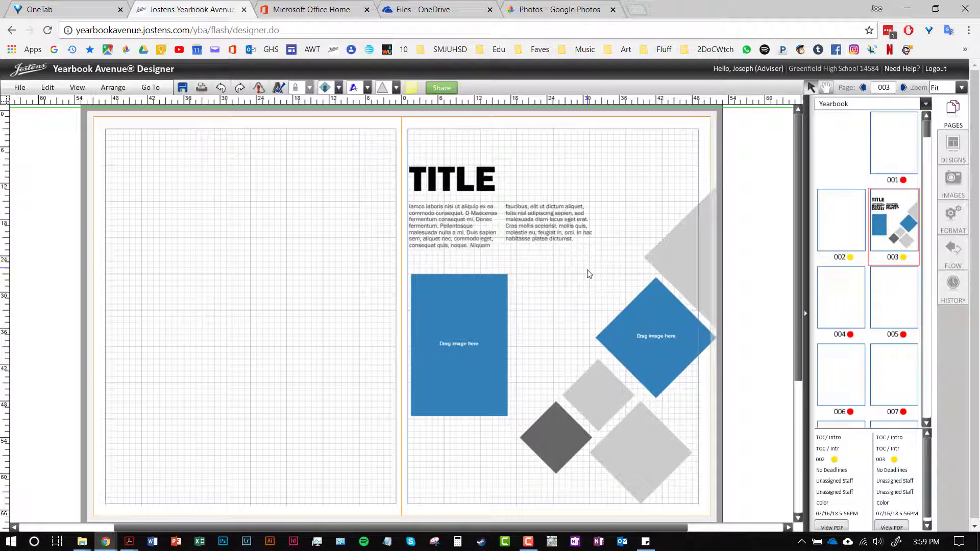
# Try to save the spread on pages 2 and 3.
pyautogui.click(19, 87)
pyautogui.click(151, 87)
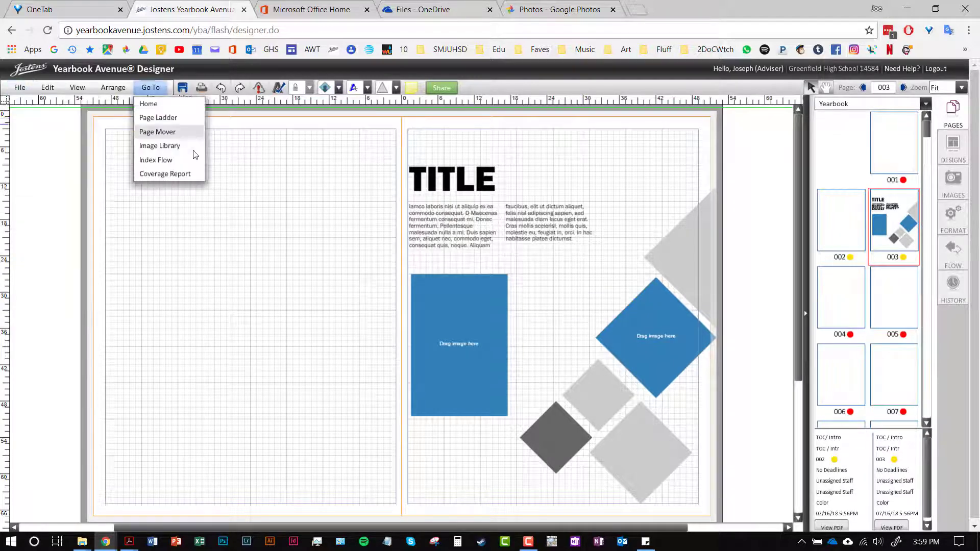
pyautogui.click(184, 88)
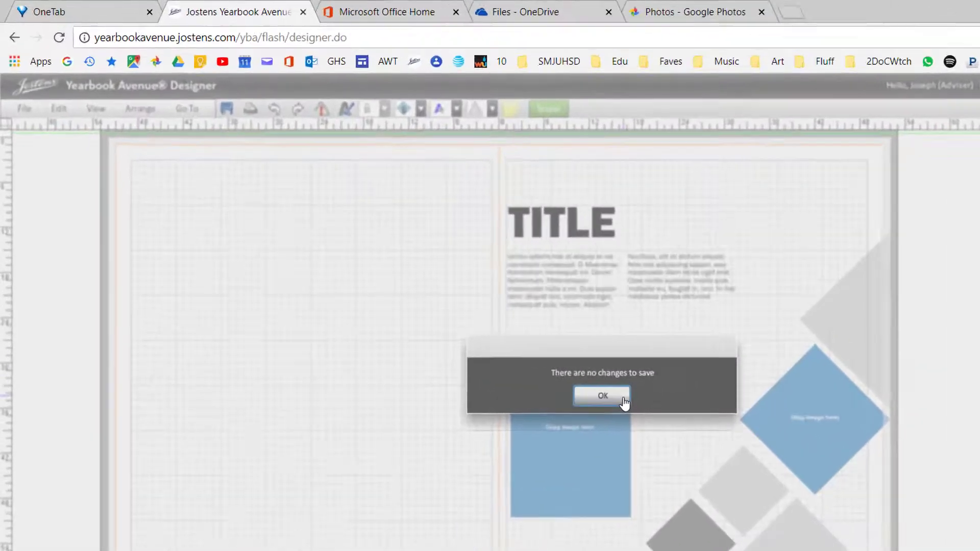
pyautogui.click(603, 396)
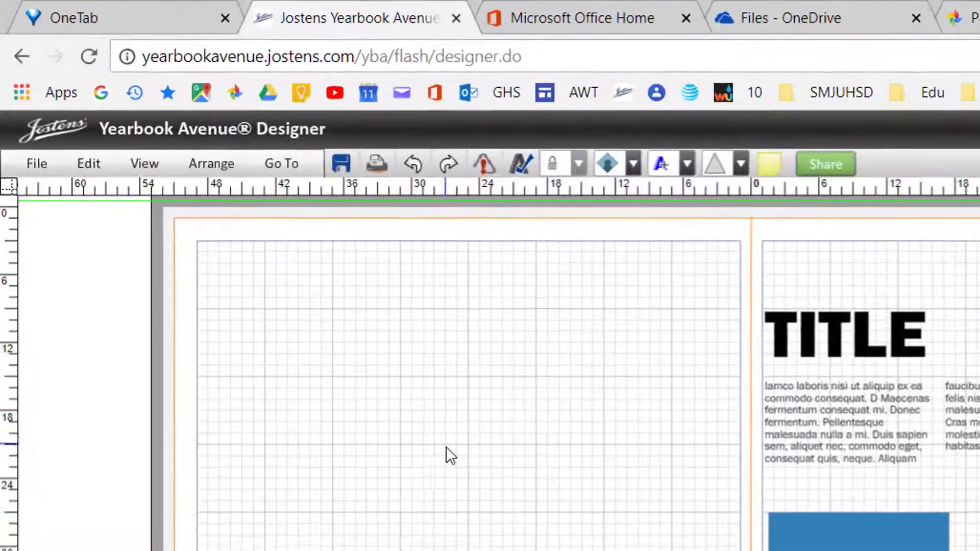
# Save only the right page of the spread as a template named "test template 2".
pyautogui.click(22, 111)
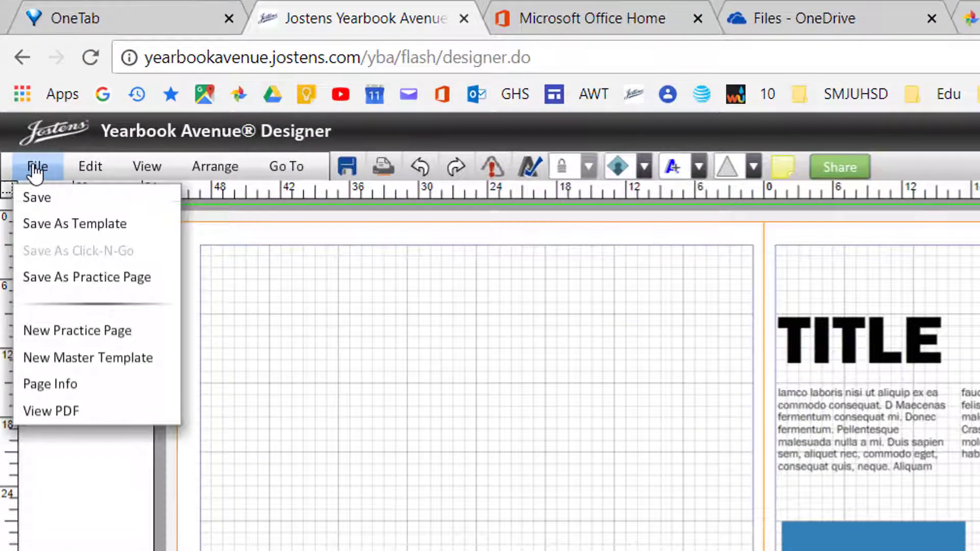
pyautogui.click(105, 224)
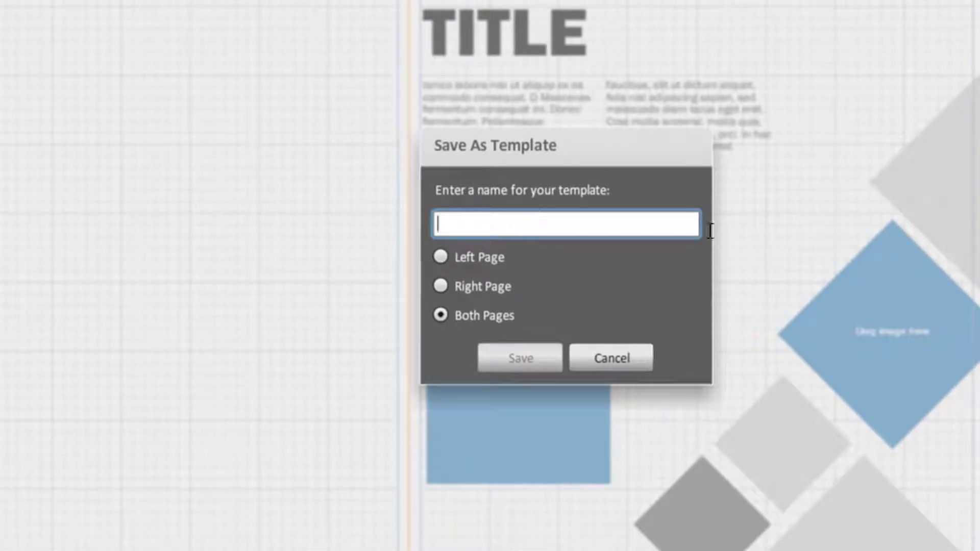
pyautogui.click(467, 286)
pyautogui.click(504, 224)
pyautogui.write('test templa')
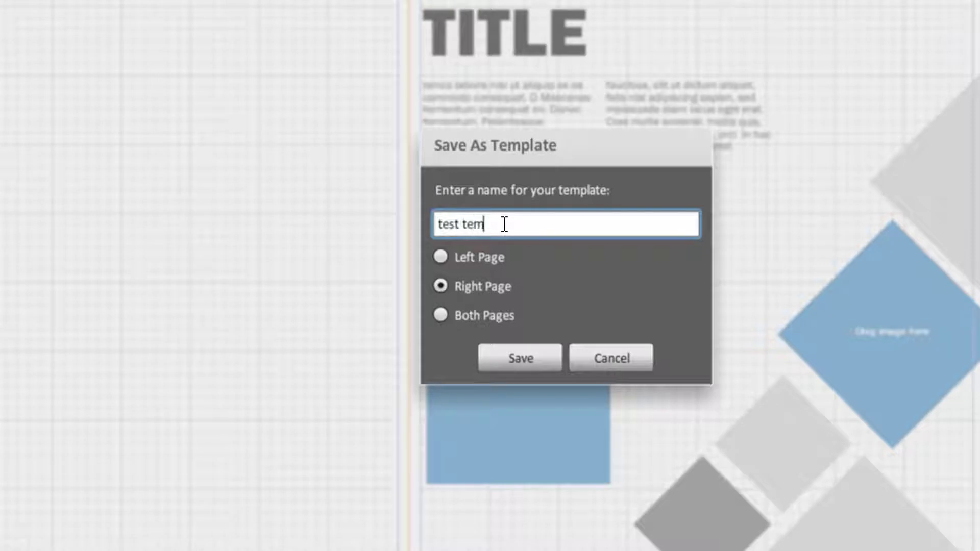
pyautogui.write('te 2')
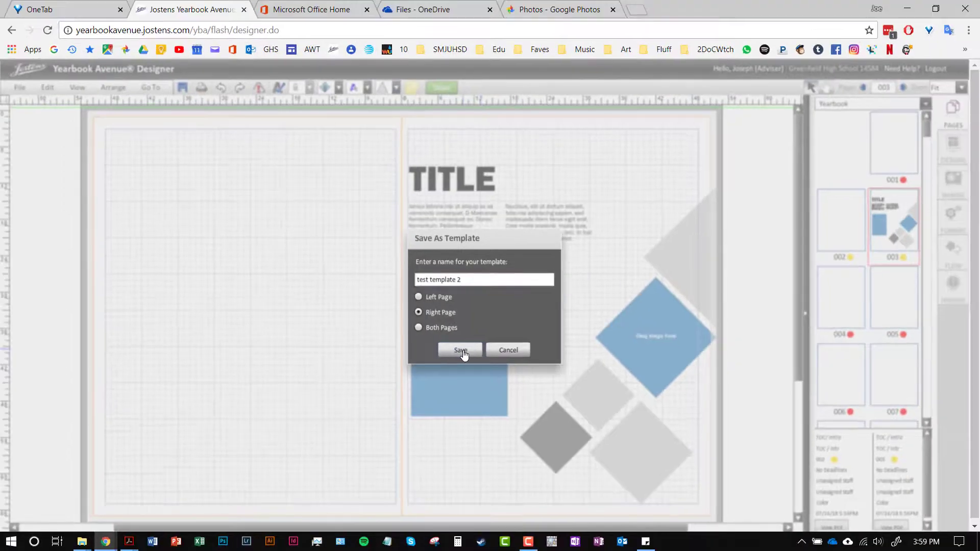
pyautogui.click(460, 350)
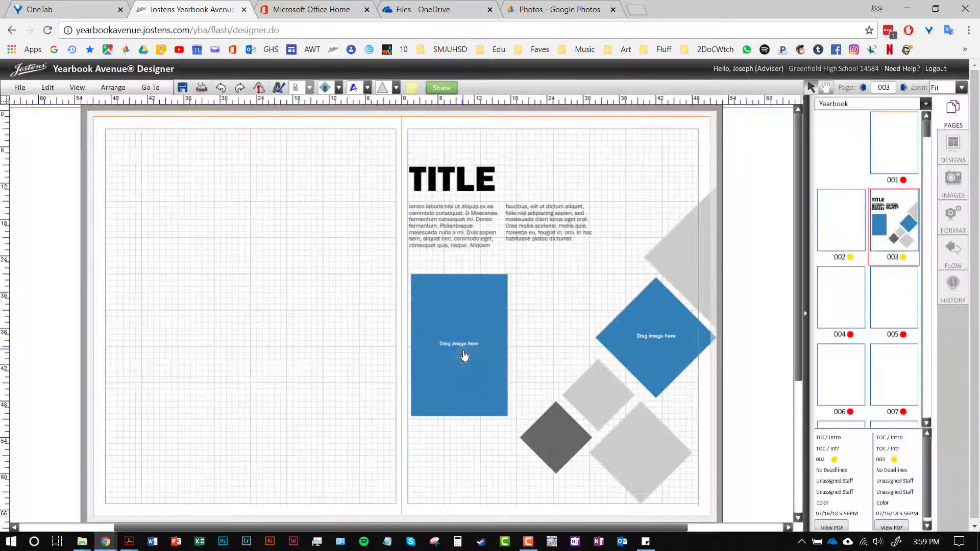
# Switch the design category from the Making a Statement theme to My Templates.
pyautogui.click(953, 145)
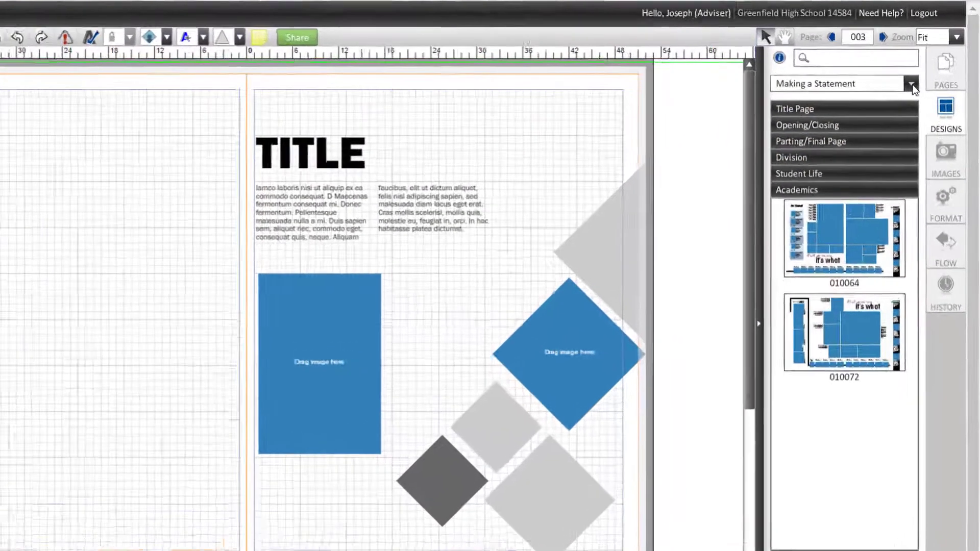
pyautogui.click(925, 124)
pyautogui.scroll(5, 793, 125)
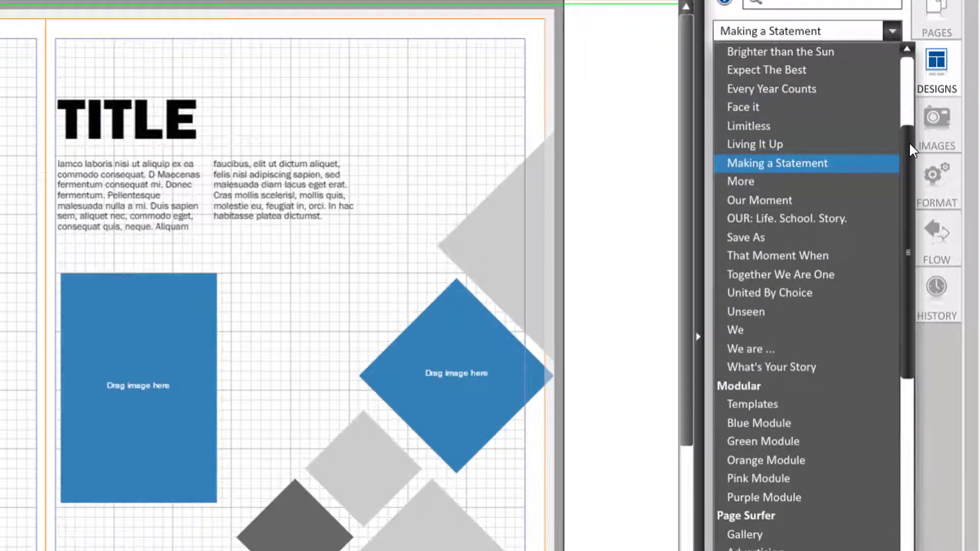
pyautogui.click(788, 88)
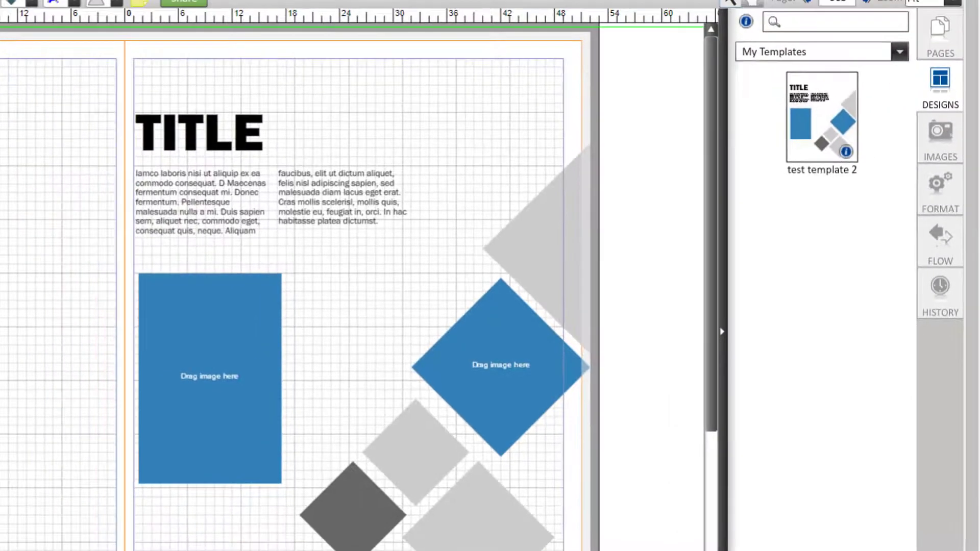
# Apply test template 2 to the empty left page, and undo its placement.
pyautogui.moveTo(822, 117); pyautogui.dragTo(234, 232)
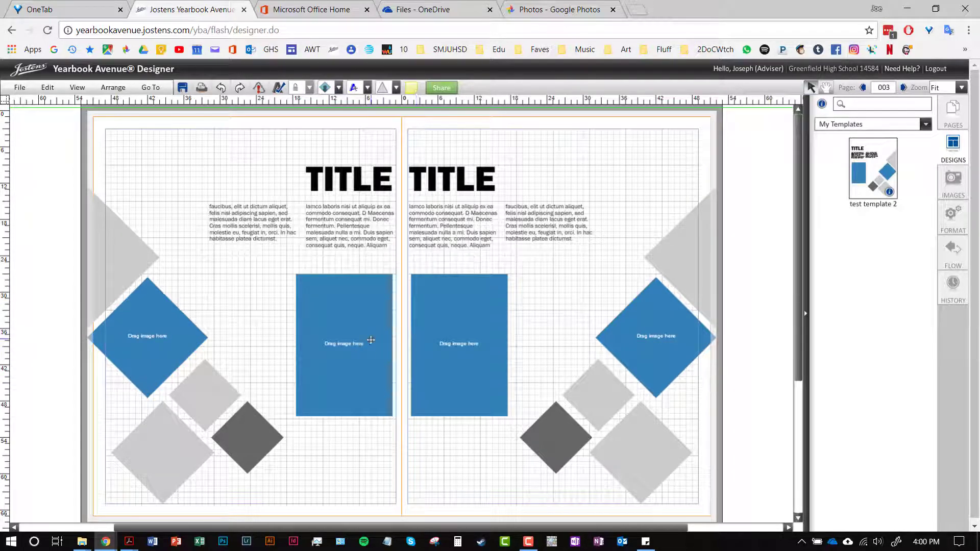
pyautogui.hotkey('ctrl', 'z')
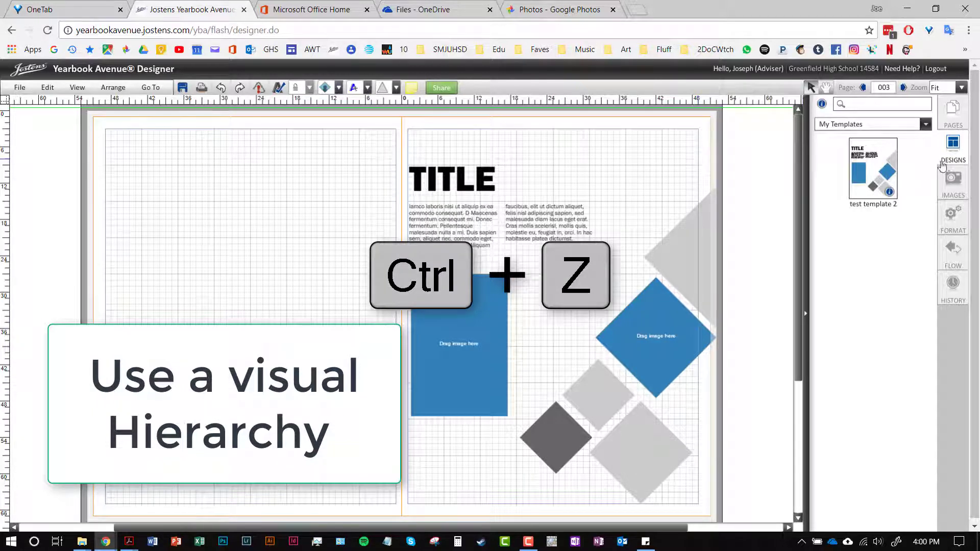
# Apply Spring template 019018 from the Every Year Counts theme to the spread, retaining the existing content.
pyautogui.click(927, 126)
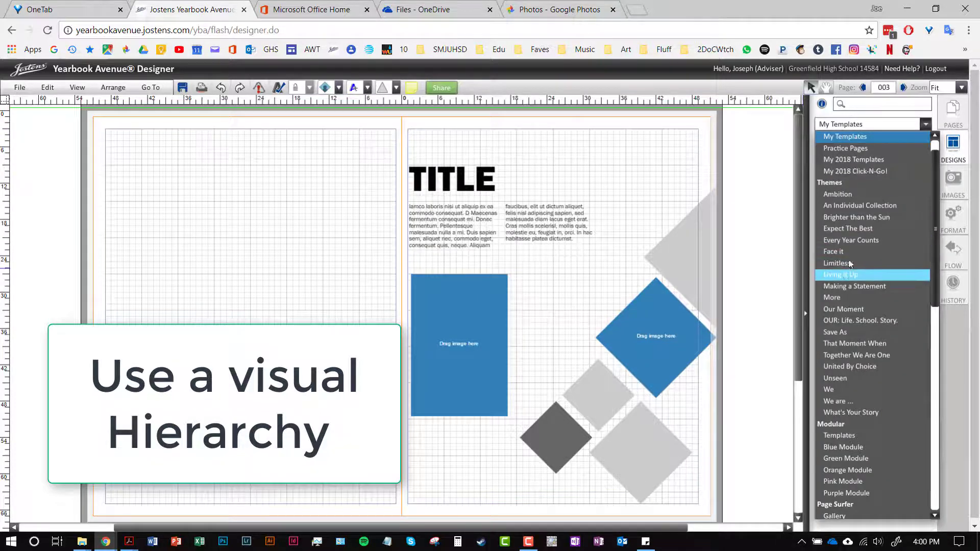
pyautogui.click(856, 240)
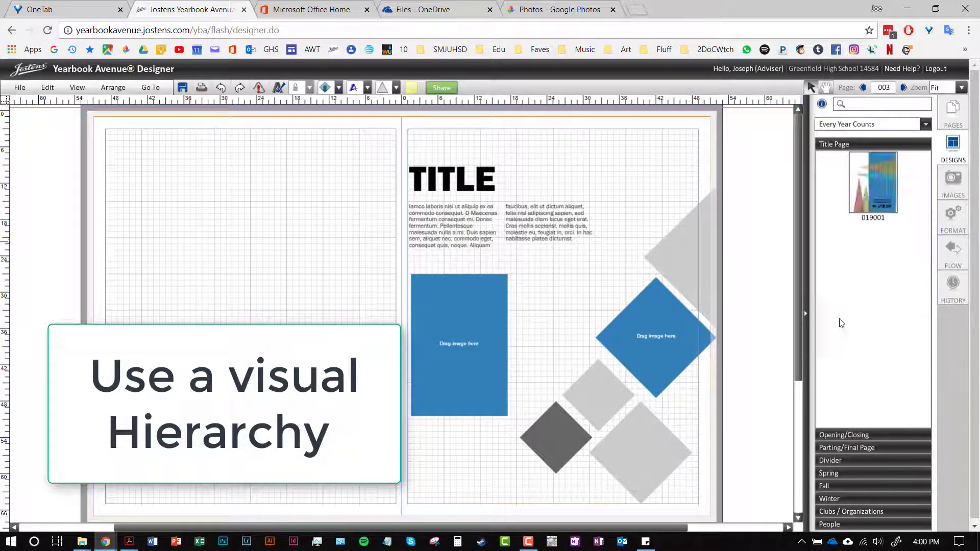
pyautogui.click(853, 476)
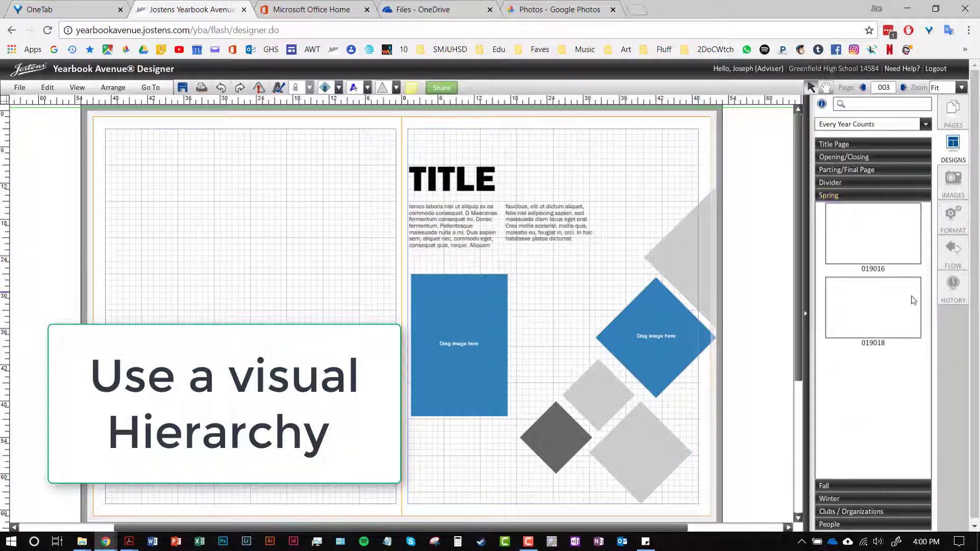
pyautogui.moveTo(877, 300); pyautogui.dragTo(406, 289)
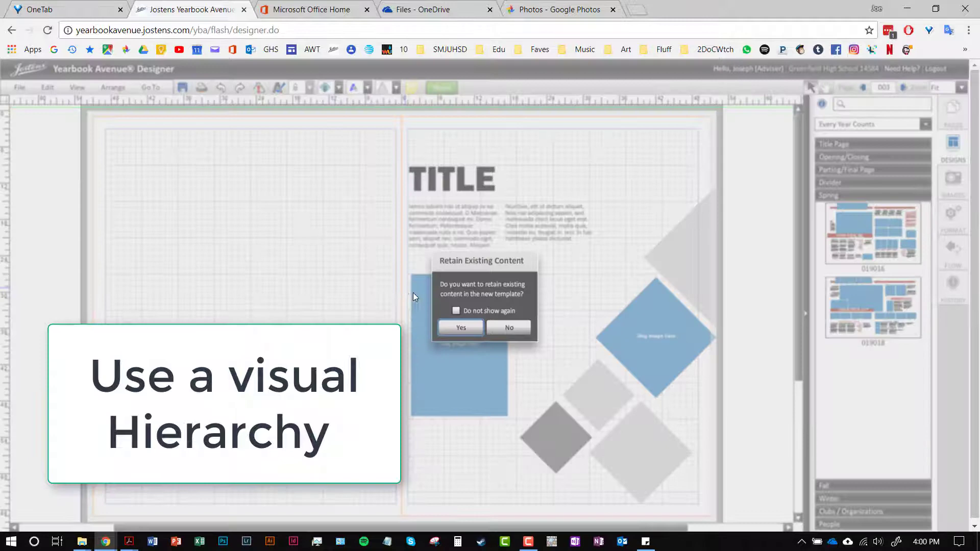
pyautogui.click(473, 327)
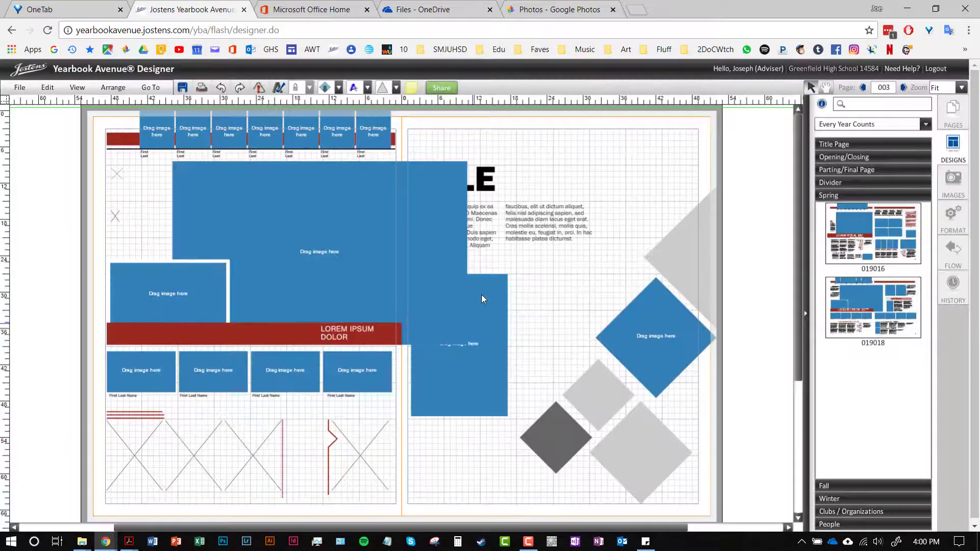
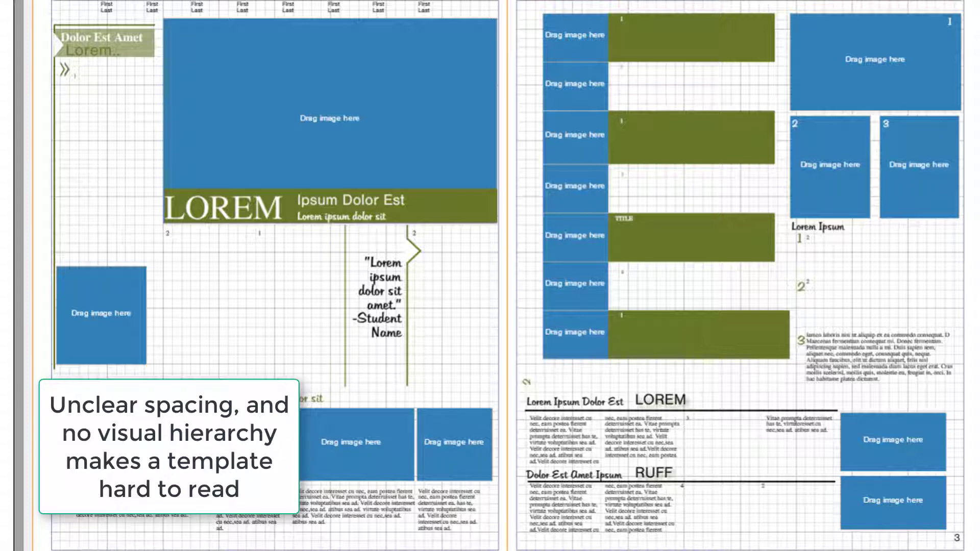
# Apply another preset template over the green-banded spread, retaining the existing content.
pyautogui.moveTo(842, 266); pyautogui.dragTo(506, 299)
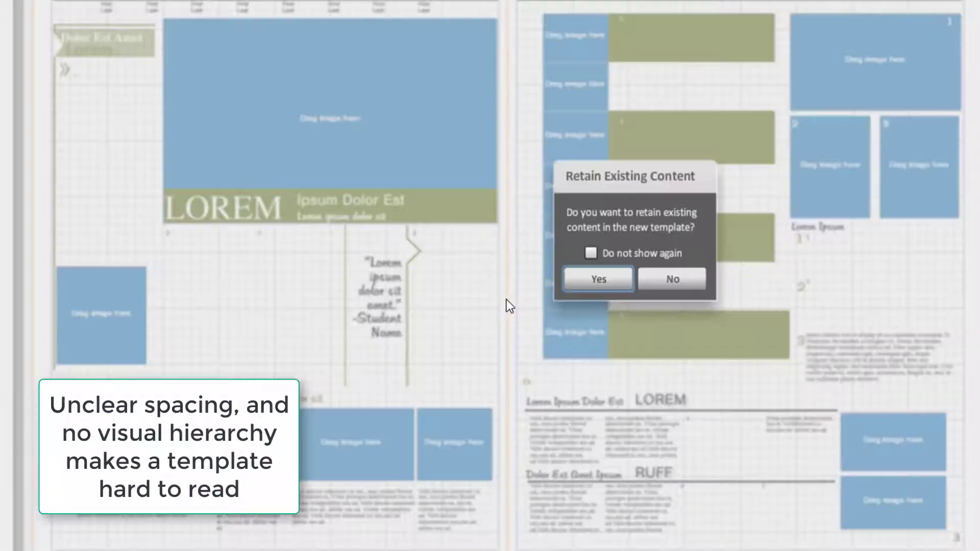
pyautogui.click(599, 280)
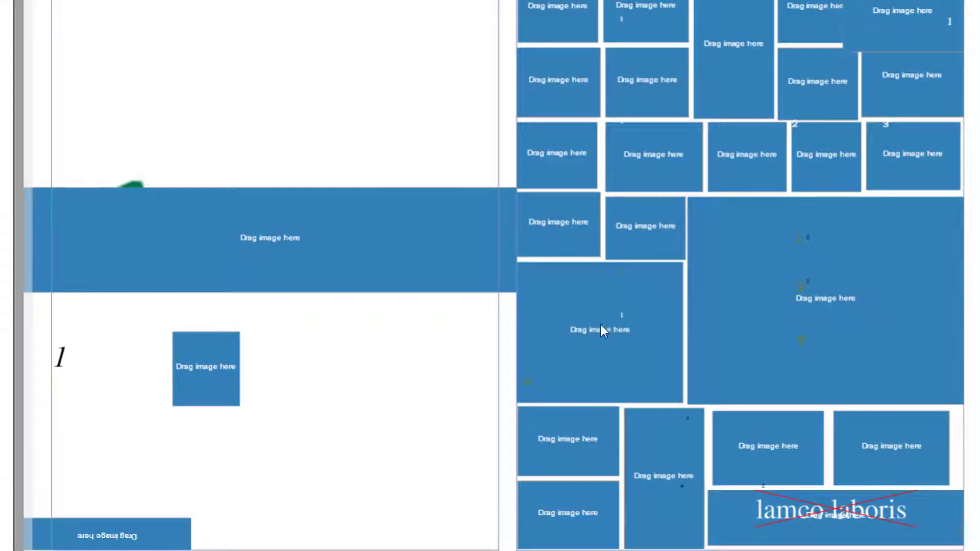
# Examine the layering of the crowded template by selecting its full-spread background and individual image boxes.
pyautogui.click(578, 219)
pyautogui.click(326, 225)
pyautogui.click(295, 163)
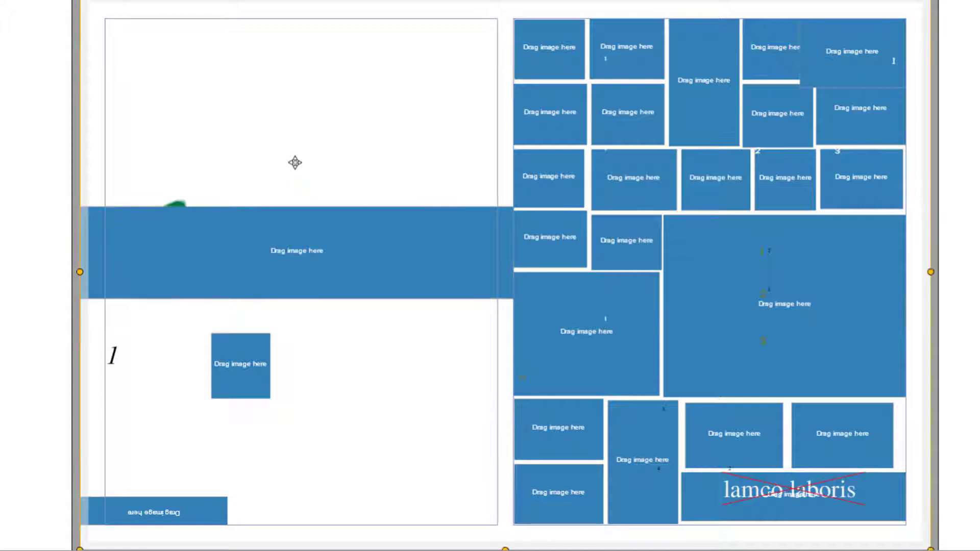
pyautogui.click(13, 168)
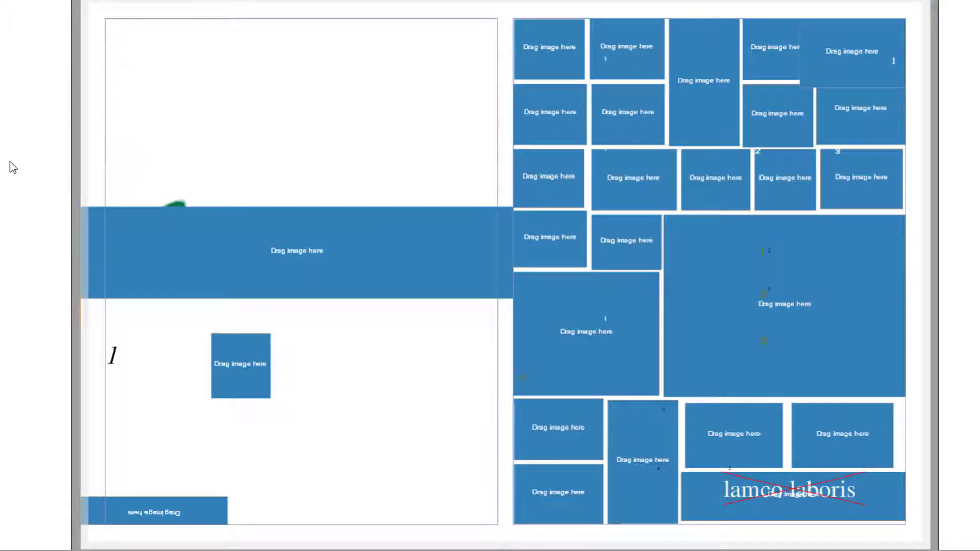
pyautogui.rightClick(11, 164)
pyautogui.click(4, 143)
pyautogui.click(805, 303)
pyautogui.click(808, 361)
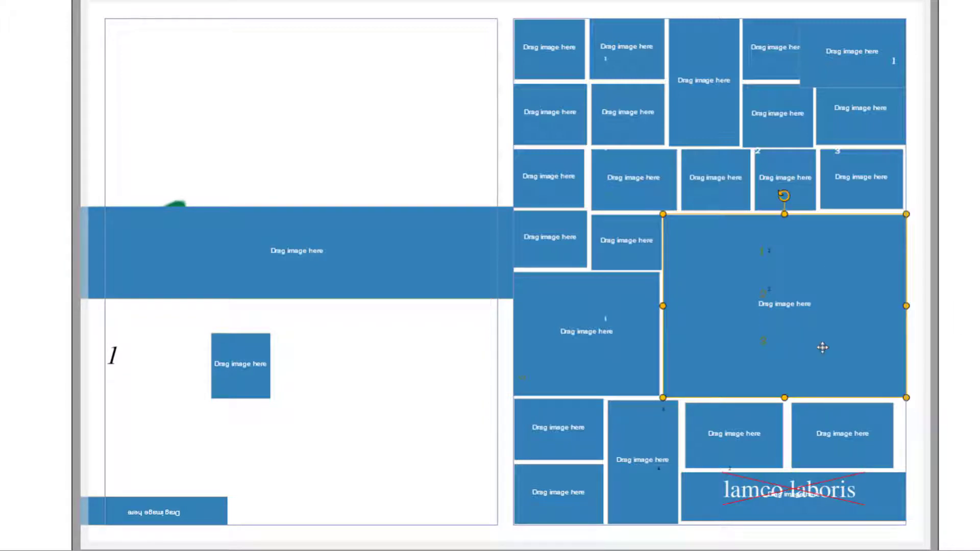
pyautogui.click(919, 373)
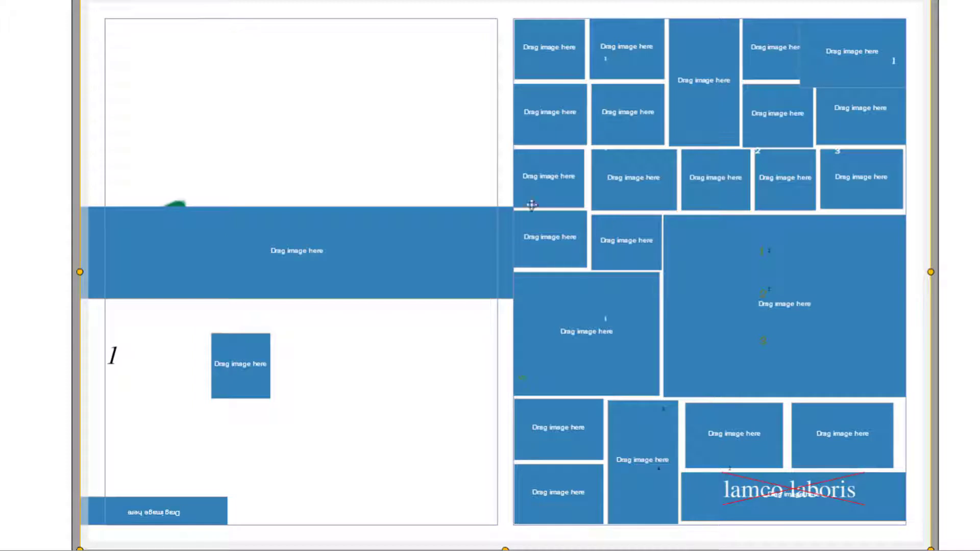
# Widen the leftmost image box in the third row of page 3 to match the box below, and deselect it.
pyautogui.click(580, 184)
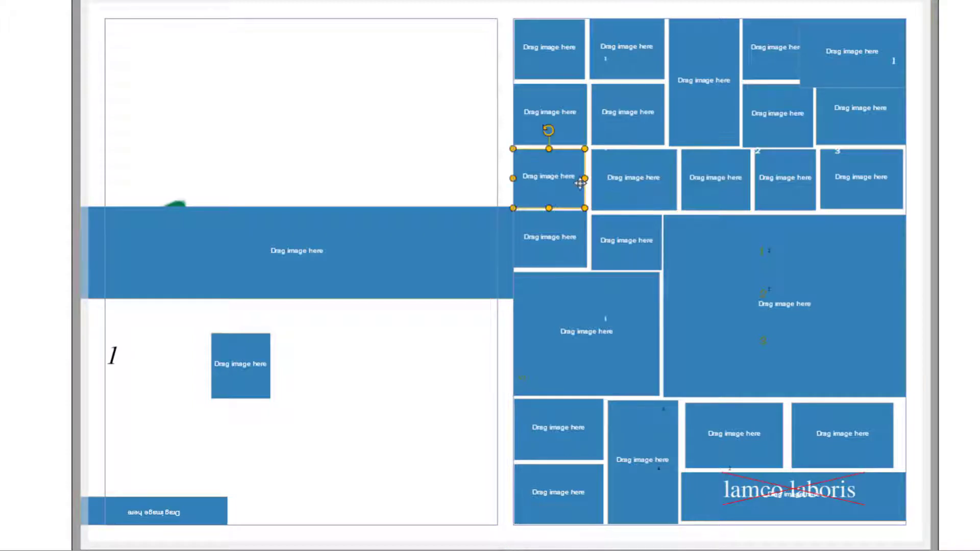
pyautogui.moveTo(582, 178); pyautogui.dragTo(587, 178)
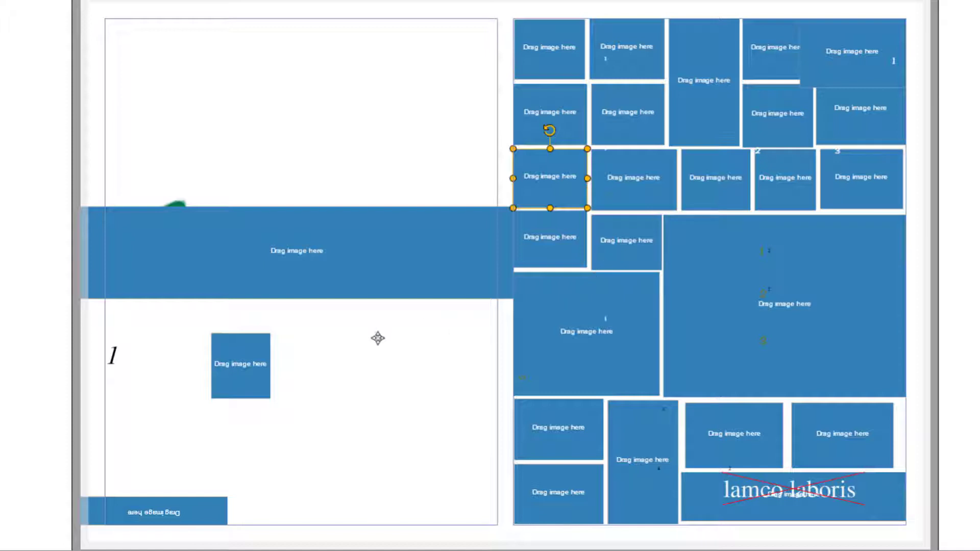
pyautogui.click(423, 380)
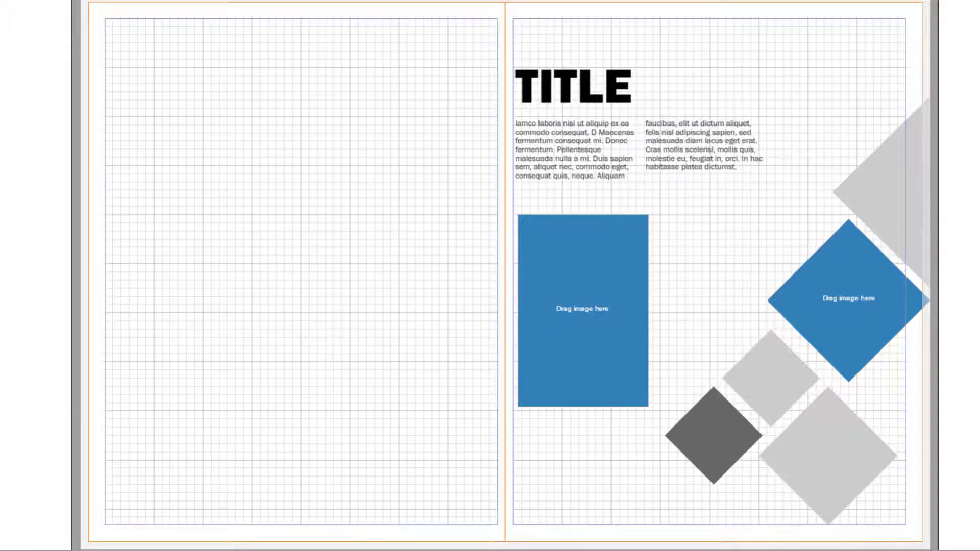
# Add a square image box to the empty left page and duplicate it five times.
pyautogui.click(416, 1)
pyautogui.click(423, 1)
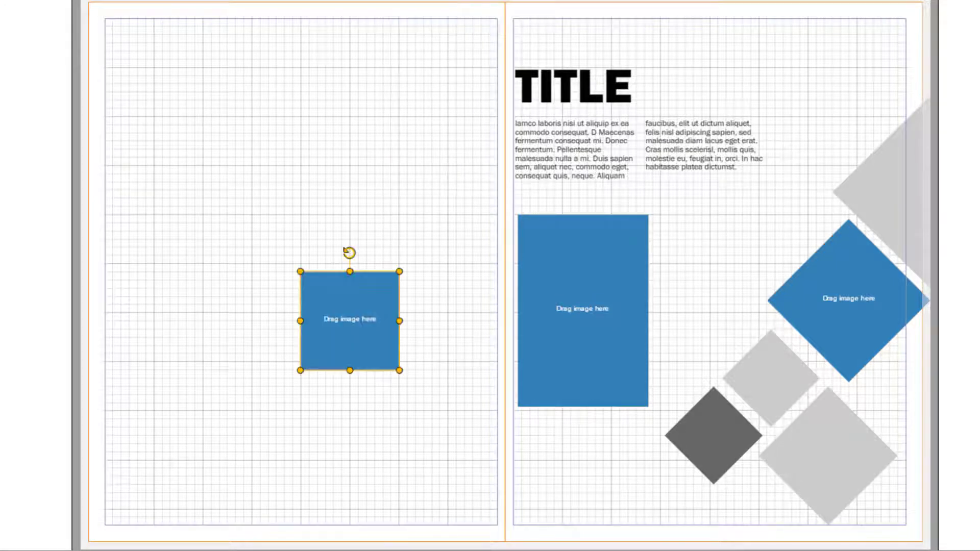
pyautogui.hotkey('ctrl', 'd')
pyautogui.hotkey('ctrl', 'd')
pyautogui.hotkey('ctrl', 'd')
pyautogui.hotkey('ctrl', 'd')
pyautogui.hotkey('ctrl', 'd')
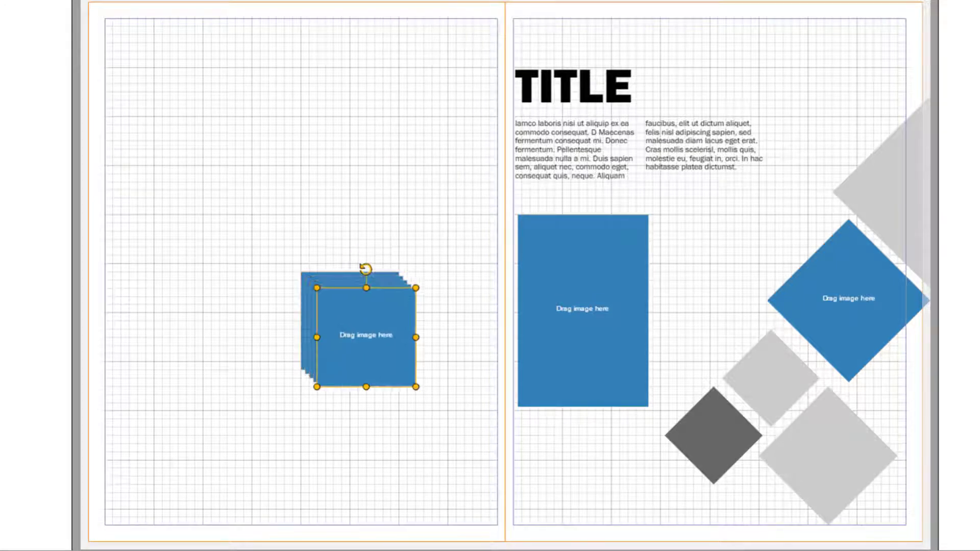
# Spread three image boxes from the stack on page 2 into a column, one below the stack and two above it.
pyautogui.moveTo(361, 342); pyautogui.dragTo(347, 446)
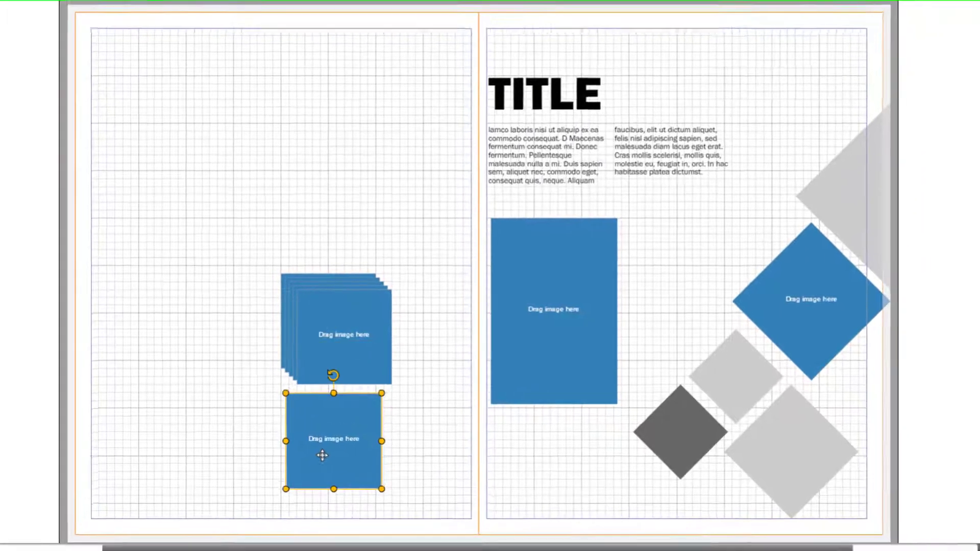
pyautogui.click(358, 304)
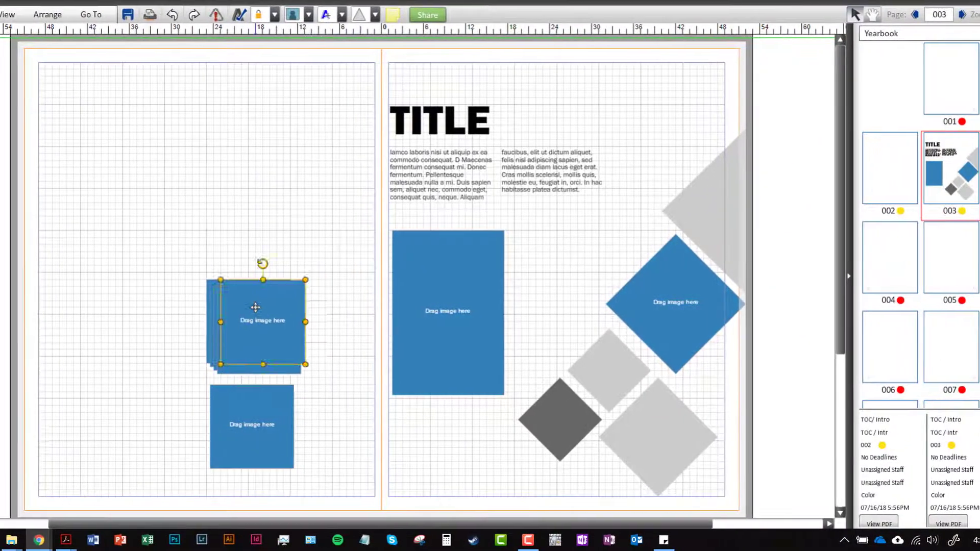
pyautogui.moveTo(255, 308); pyautogui.dragTo(246, 70)
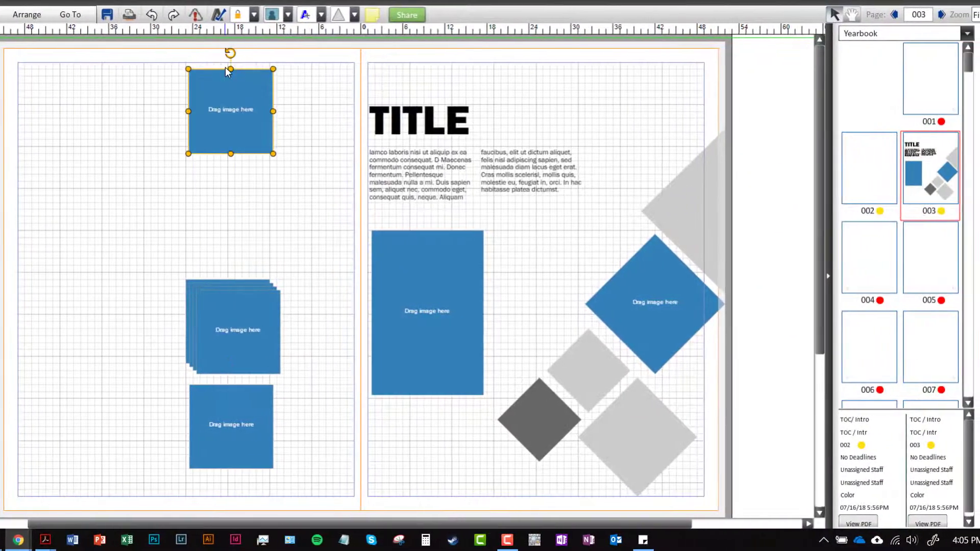
pyautogui.click(251, 298)
pyautogui.moveTo(231, 298); pyautogui.dragTo(224, 191)
# Delete two surplus image boxes from the stack on page 2 and move the remaining one up into the column's third position.
pyautogui.moveTo(205, 327); pyautogui.dragTo(292, 271)
pyautogui.press('Delete')
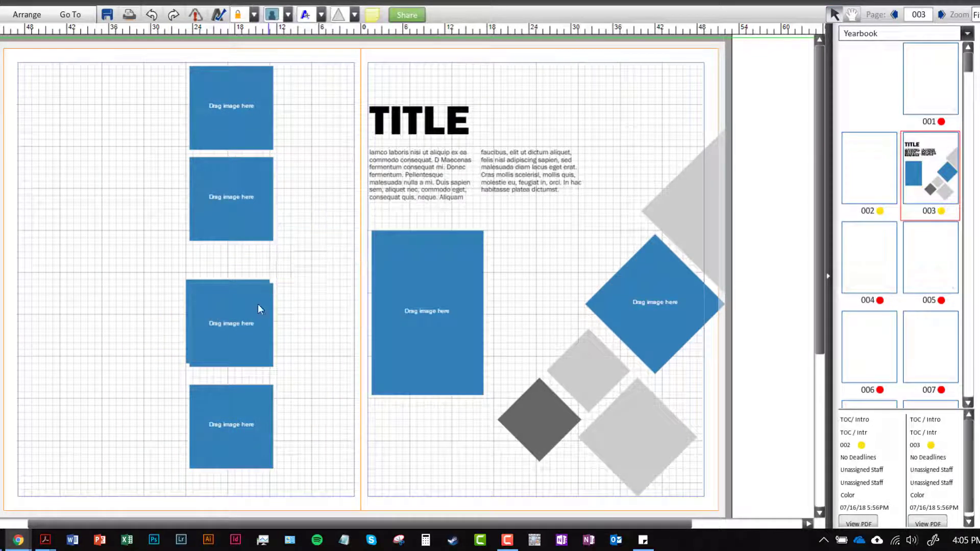
pyautogui.click(245, 309)
pyautogui.press('Delete')
pyautogui.moveTo(239, 312); pyautogui.dragTo(246, 284)
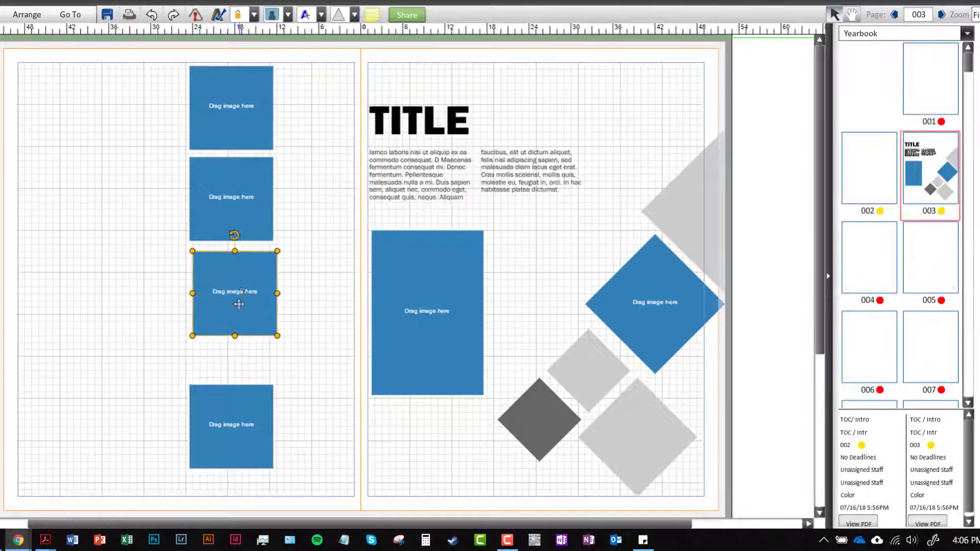
# Move the whole column of four image boxes to page 2's left margin and deselect it.
pyautogui.moveTo(174, 50); pyautogui.dragTo(312, 491)
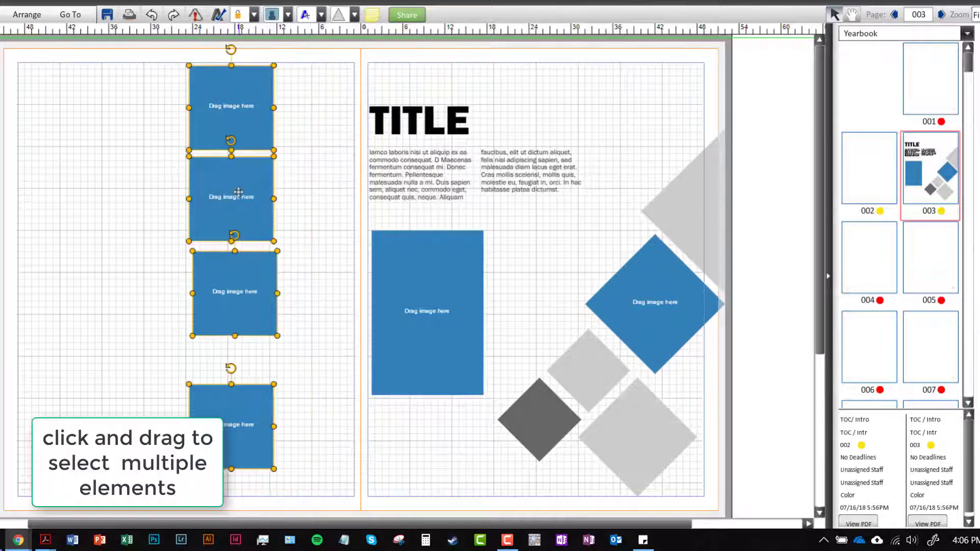
pyautogui.moveTo(245, 189); pyautogui.dragTo(75, 190)
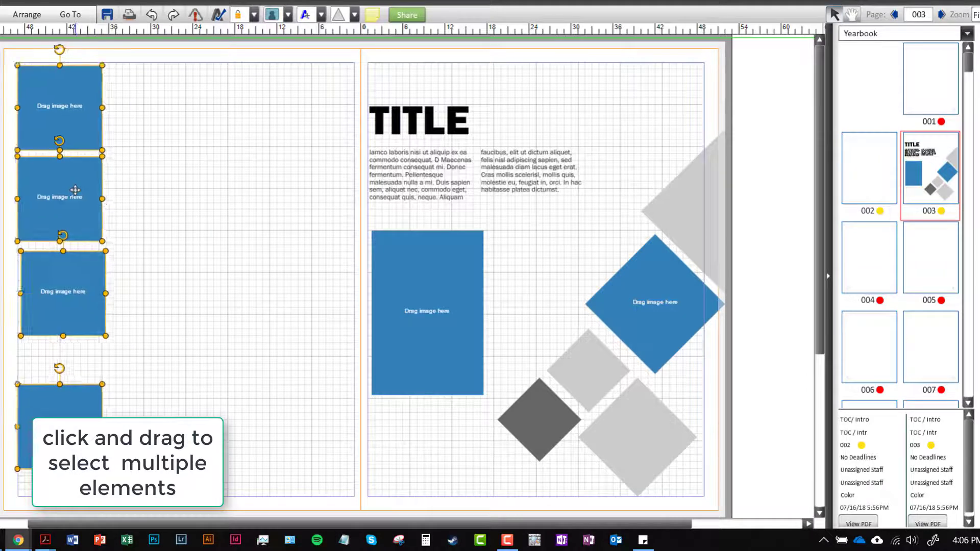
pyautogui.click(163, 274)
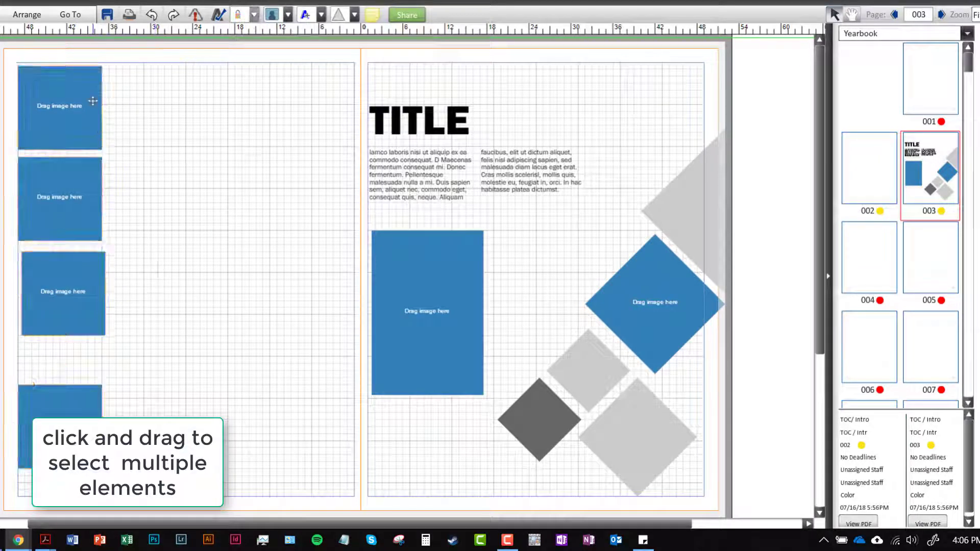
# Align the left edges of all four image boxes in the page 2 column, bringing the third box in line.
pyautogui.click(55, 287)
pyautogui.moveTo(56, 287); pyautogui.dragTo(52, 287)
pyautogui.moveTo(21, 62)
pyautogui.mouseDown()
pyautogui.moveTo(131, 486)
pyautogui.moveTo(92, 432)
pyautogui.moveTo(13, 54)
pyautogui.mouseUp()
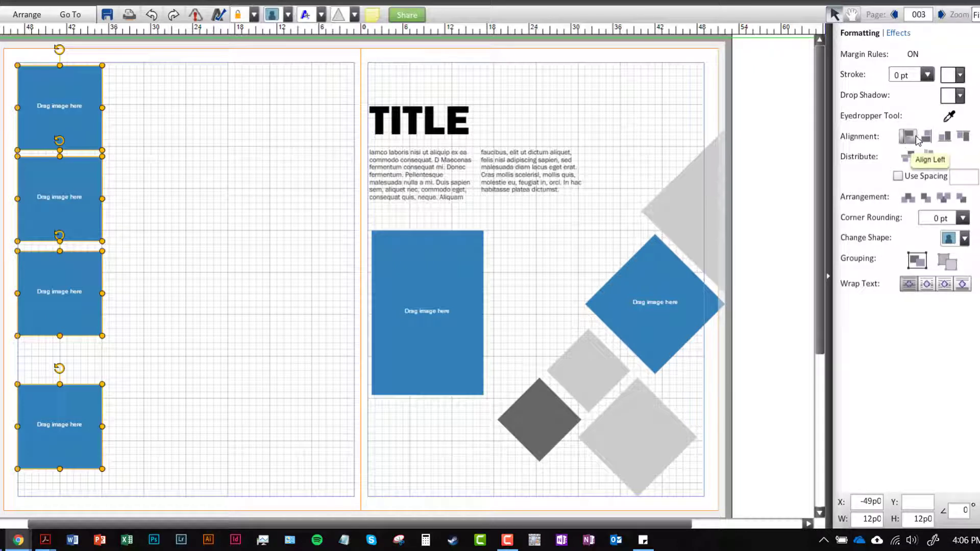
pyautogui.click(175, 303)
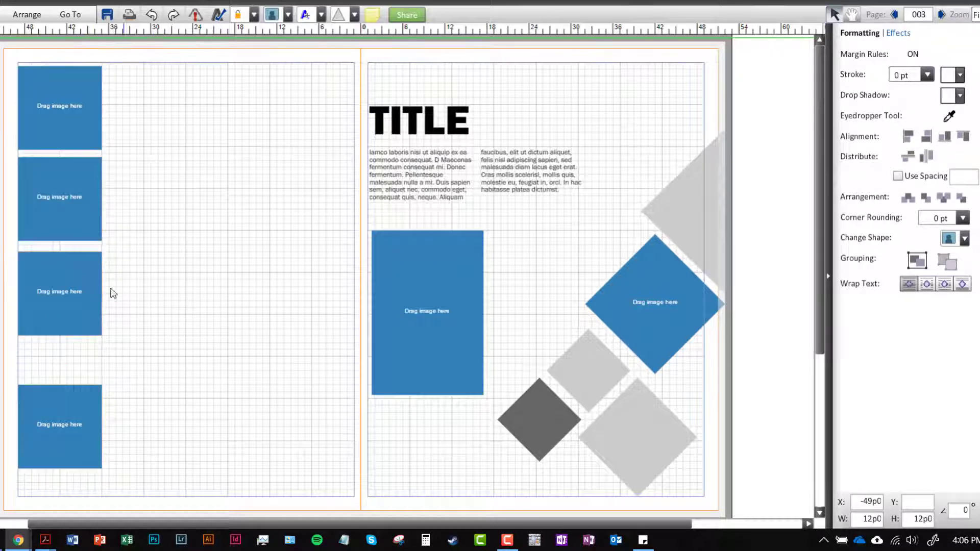
# Offset the second and third image boxes to the right, and realign the left edges of all four boxes.
pyautogui.click(97, 294)
pyautogui.moveTo(97, 293); pyautogui.dragTo(114, 301)
pyautogui.moveTo(78, 183); pyautogui.dragTo(99, 184)
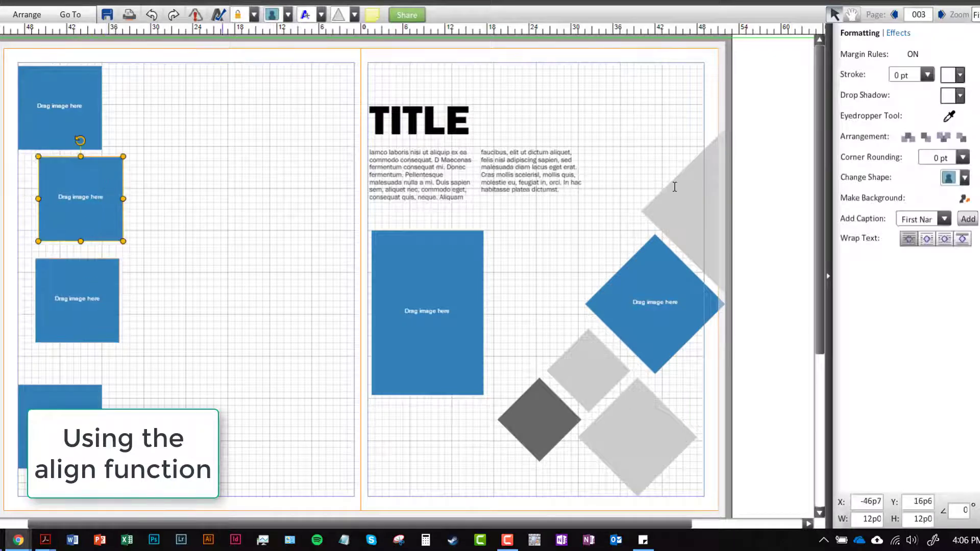
pyautogui.moveTo(12, 61); pyautogui.dragTo(157, 500)
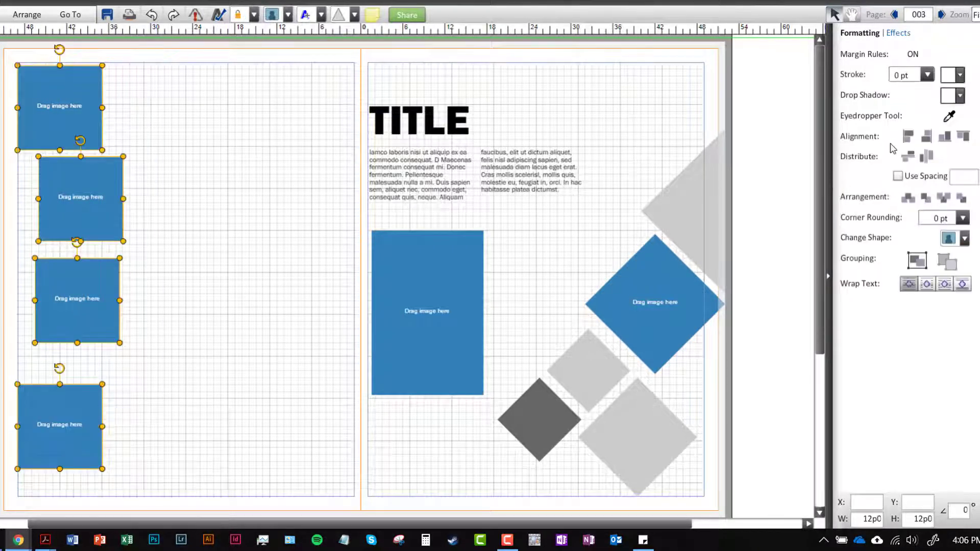
pyautogui.click(908, 137)
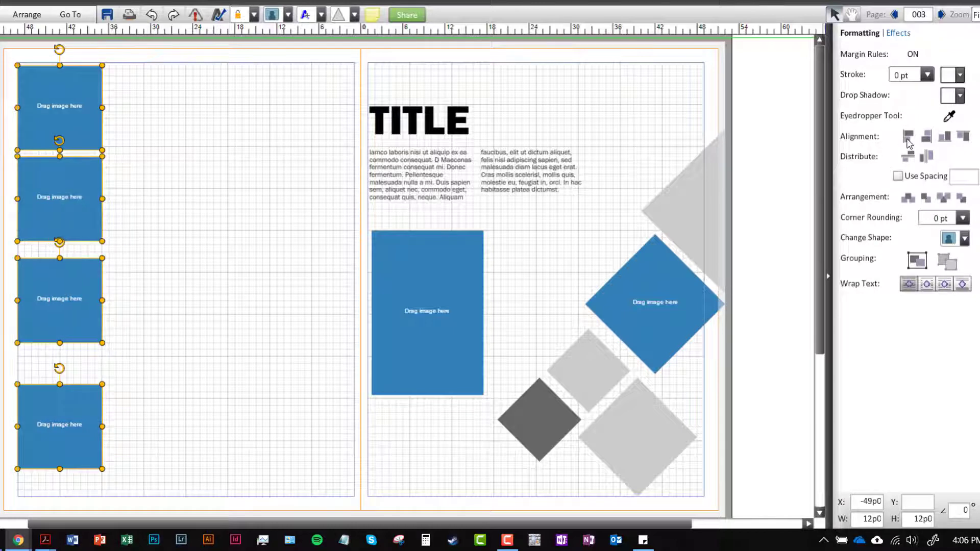
pyautogui.click(135, 472)
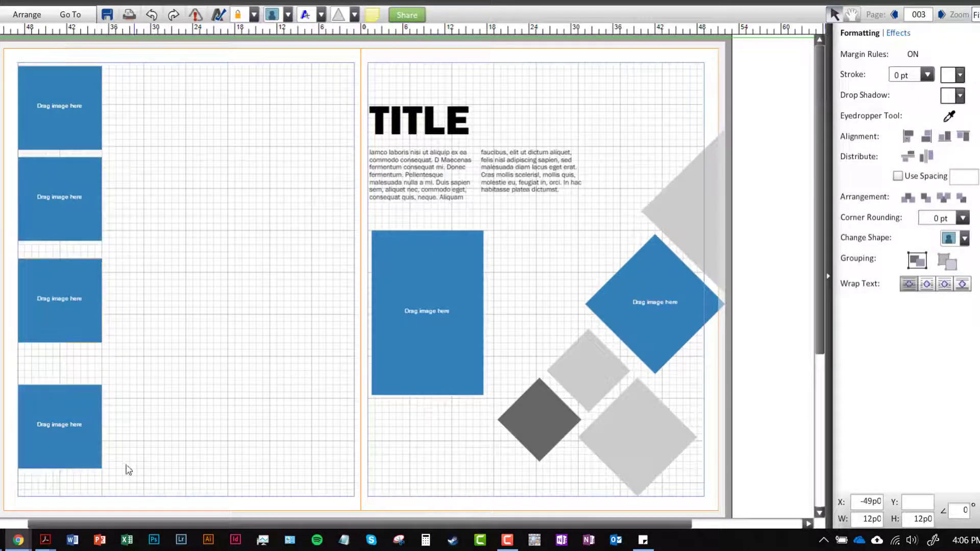
# Move the bottom image box down to page 2's lower margin and the top image box up to the upper margin.
pyautogui.click(84, 139)
pyautogui.click(57, 388)
pyautogui.moveTo(57, 388); pyautogui.dragTo(61, 432)
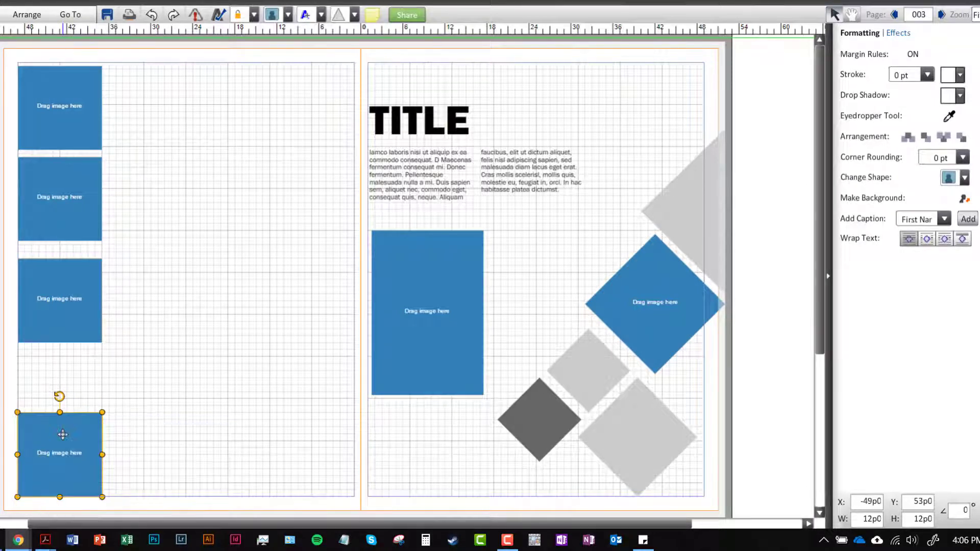
pyautogui.moveTo(112, 507); pyautogui.dragTo(165, 135)
pyautogui.moveTo(78, 118); pyautogui.dragTo(77, 114)
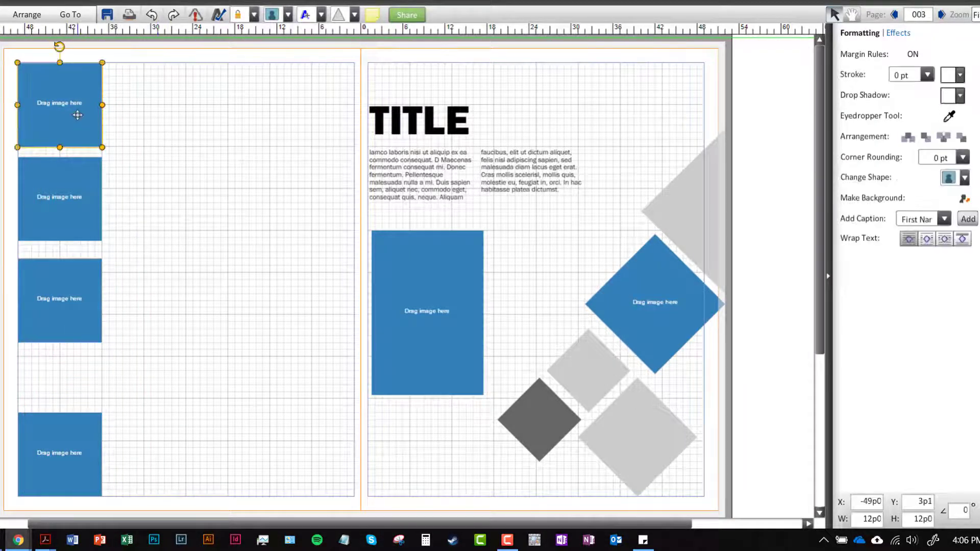
# Distribute the four image boxes on page 2 evenly in the vertical direction between the top and bottom boxes.
pyautogui.moveTo(7, 55); pyautogui.dragTo(124, 503)
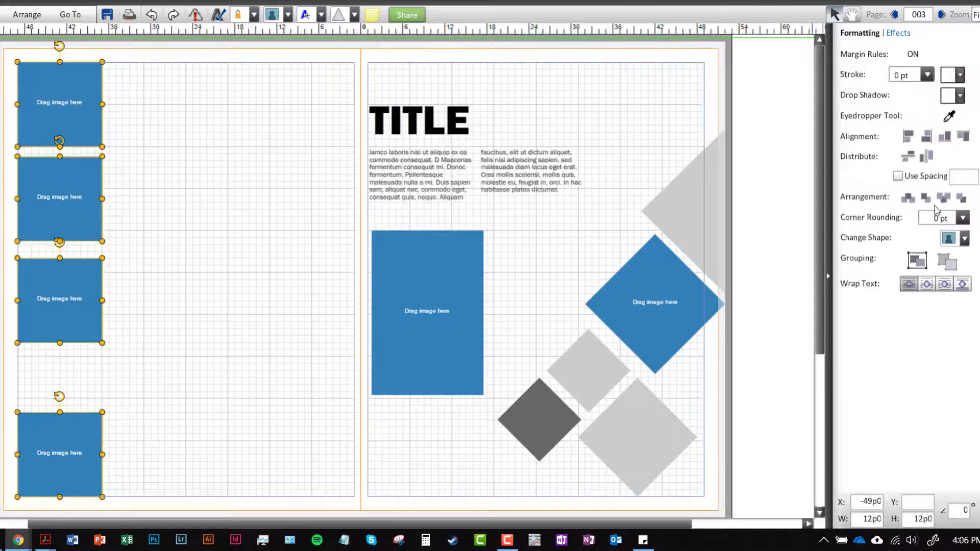
pyautogui.click(910, 161)
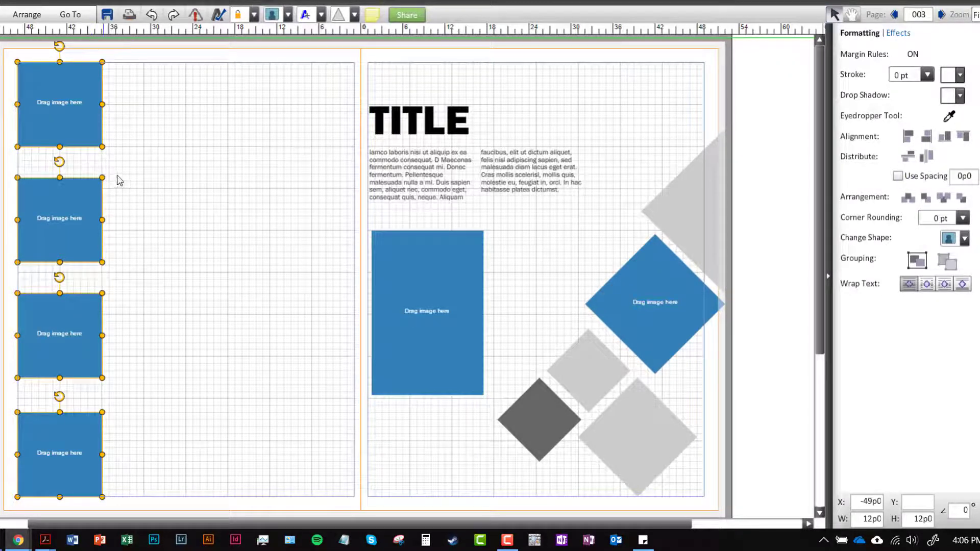
pyautogui.click(137, 344)
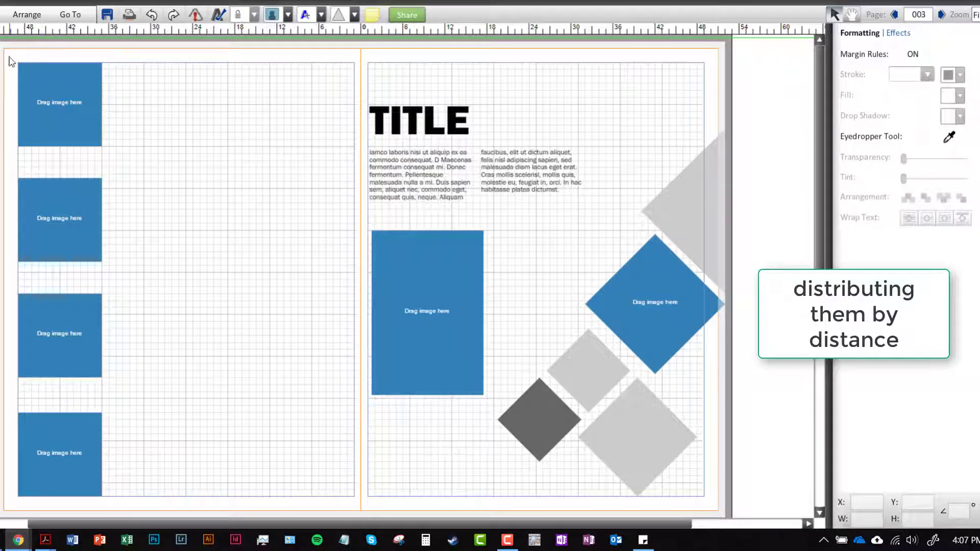
# Distribute the four image boxes on page 2 vertically with a fixed spacing of 1p0.
pyautogui.moveTo(13, 57); pyautogui.dragTo(146, 508)
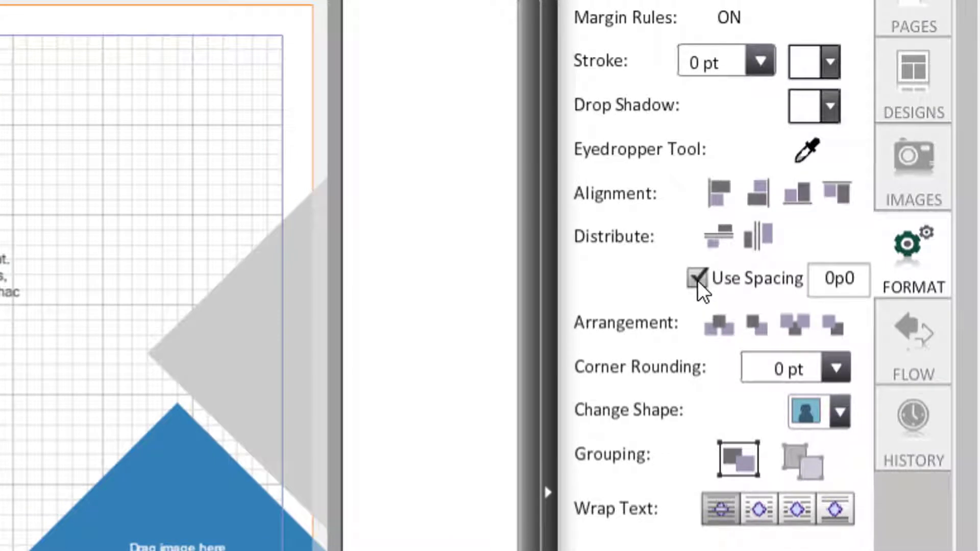
pyautogui.moveTo(835, 280); pyautogui.dragTo(825, 279)
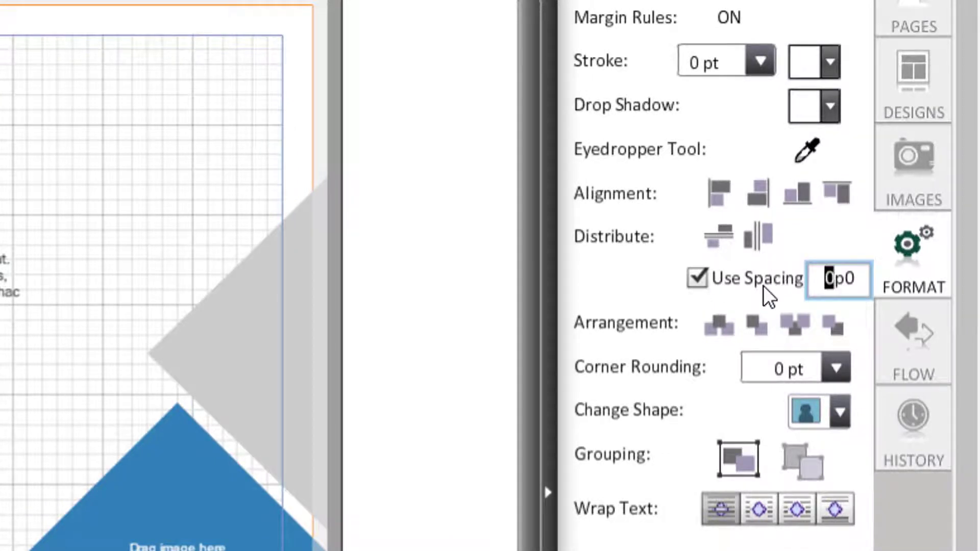
pyautogui.write('1')
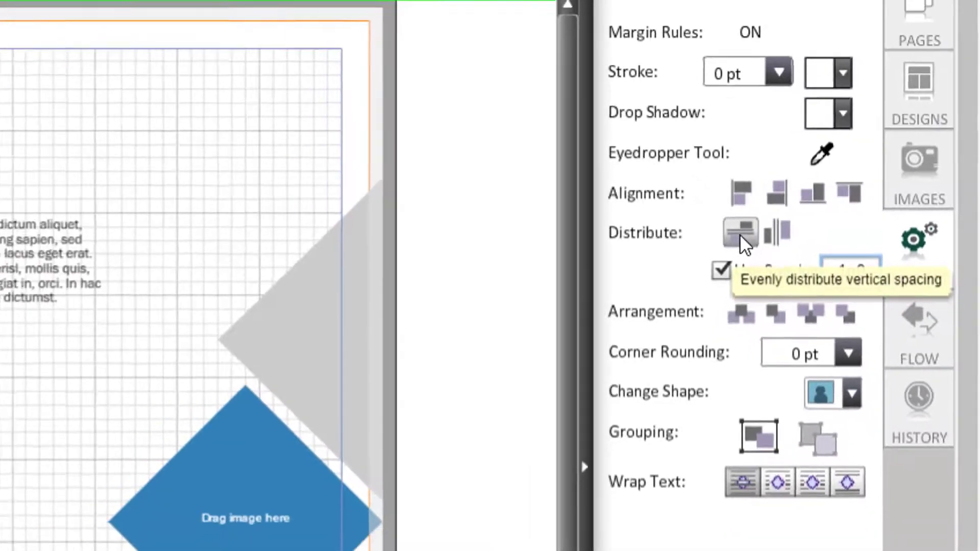
pyautogui.click(741, 236)
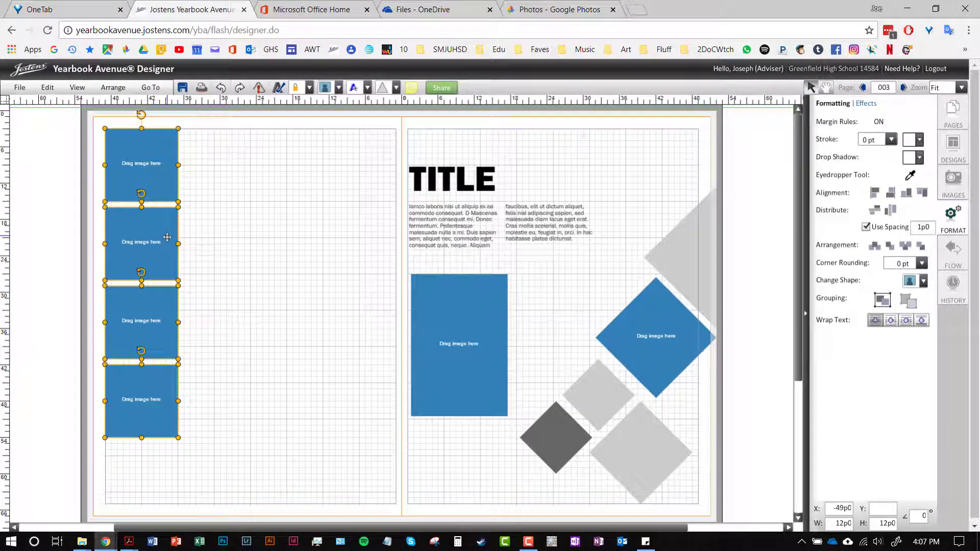
pyautogui.click(230, 300)
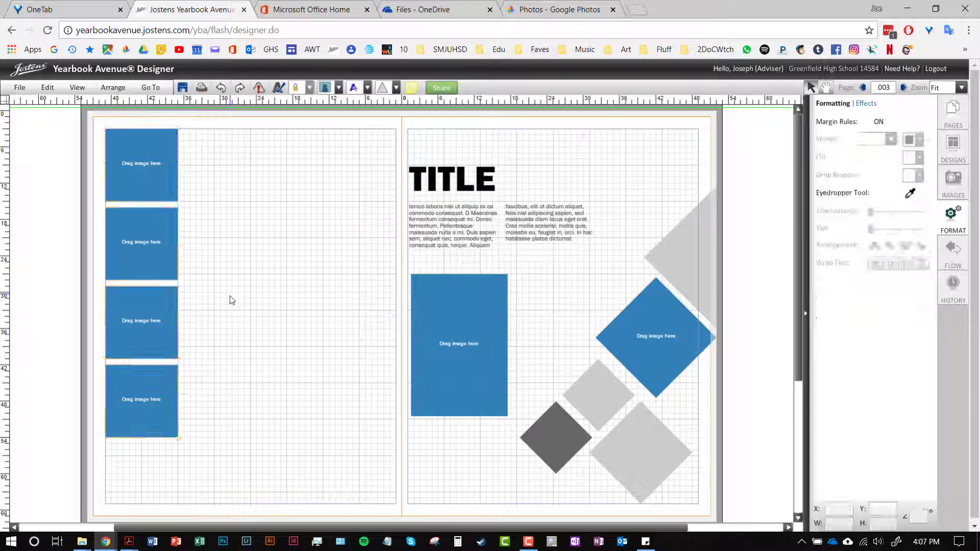
pyautogui.click(172, 199)
pyautogui.click(194, 242)
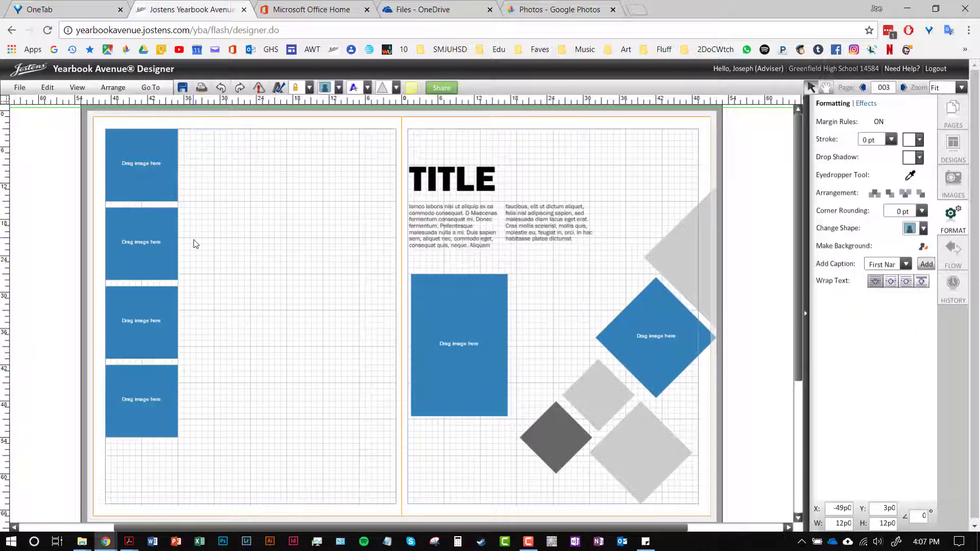
pyautogui.click(170, 198)
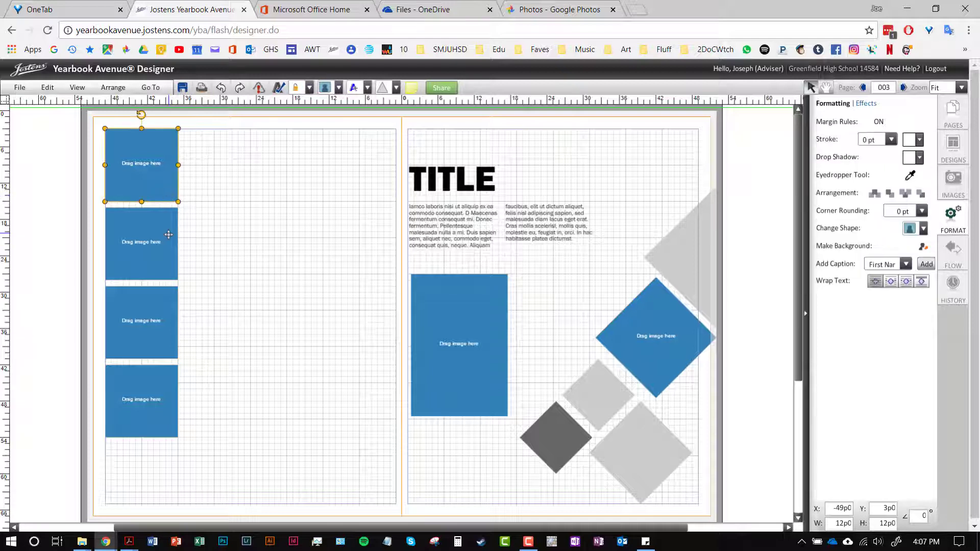
# Try to distribute the dark grey, small light grey and blue diamonds on page 3 vertically with 1p0 spacing, and undo it.
pyautogui.click(531, 430)
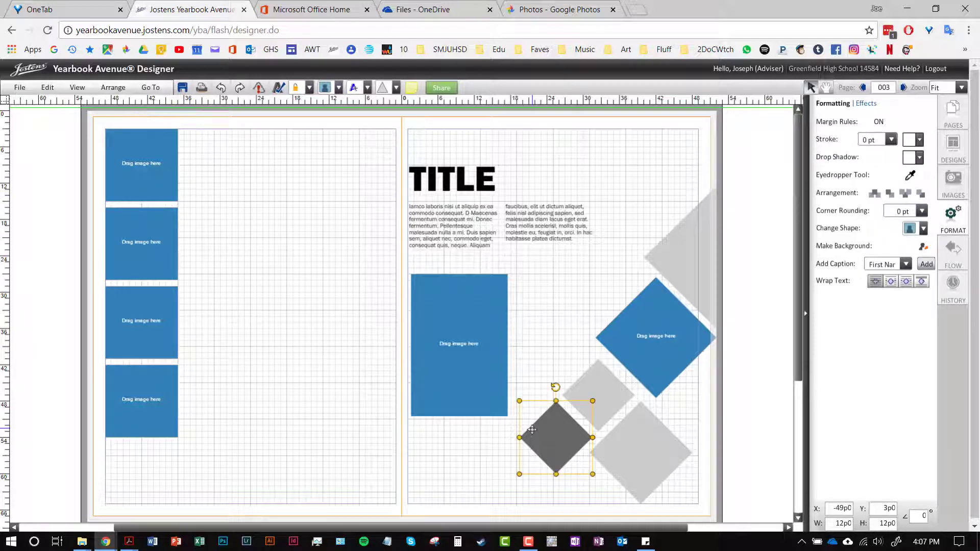
pyautogui.keyDown('shift'); pyautogui.click(608, 390); pyautogui.keyUp('shift')
pyautogui.keyDown('shift'); pyautogui.click(645, 339); pyautogui.keyUp('shift')
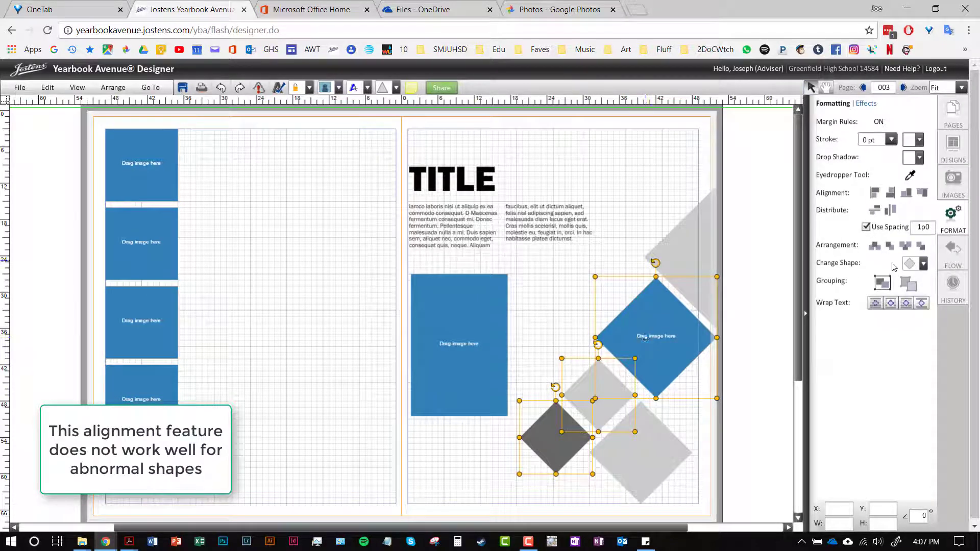
pyautogui.click(875, 210)
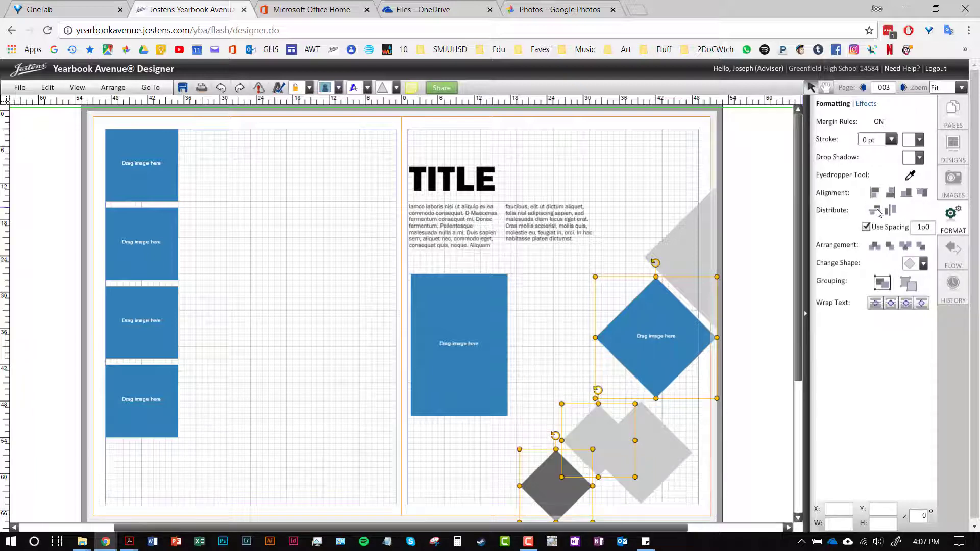
pyautogui.hotkey('ctrl', 'z')
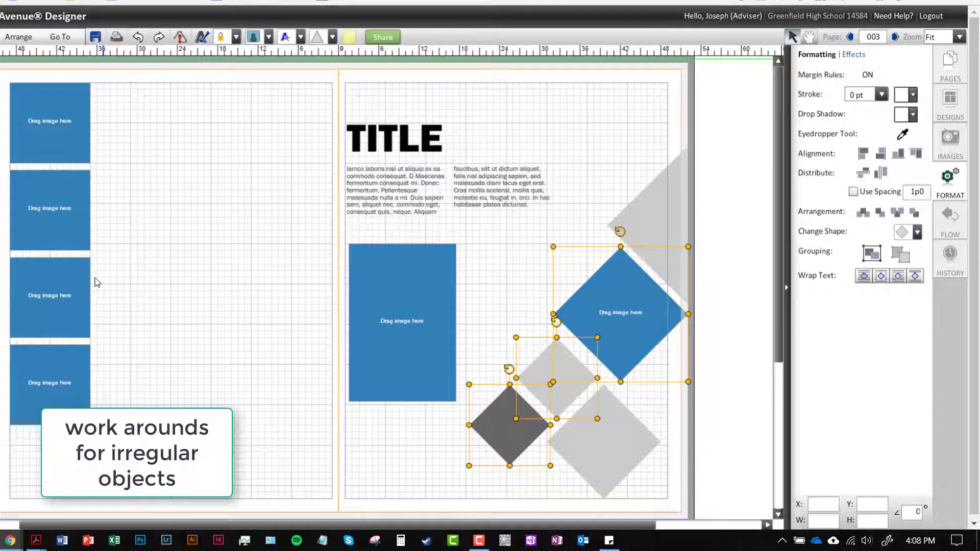
# Group the top three image boxes in the page 2 column.
pyautogui.click(75, 293)
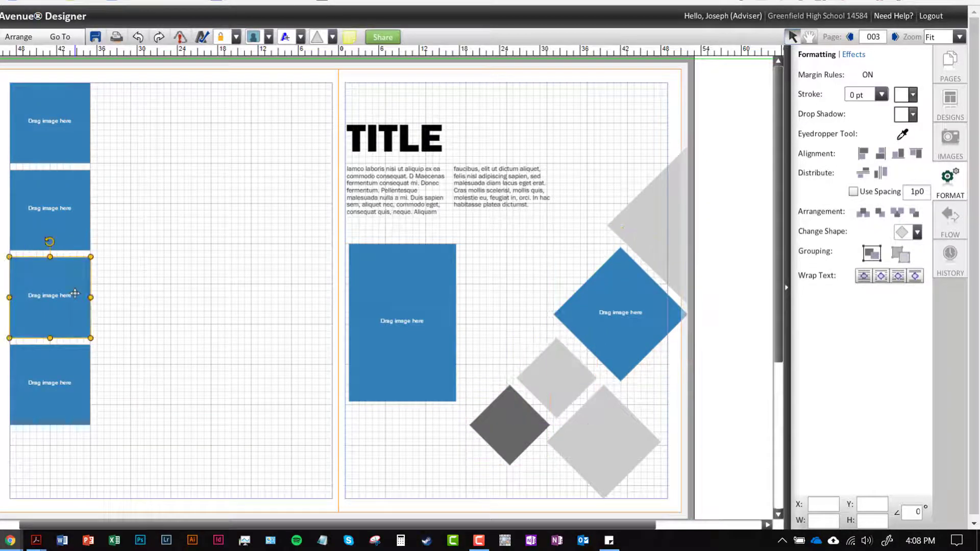
pyautogui.keyDown('shift'); pyautogui.click(72, 218); pyautogui.keyUp('shift')
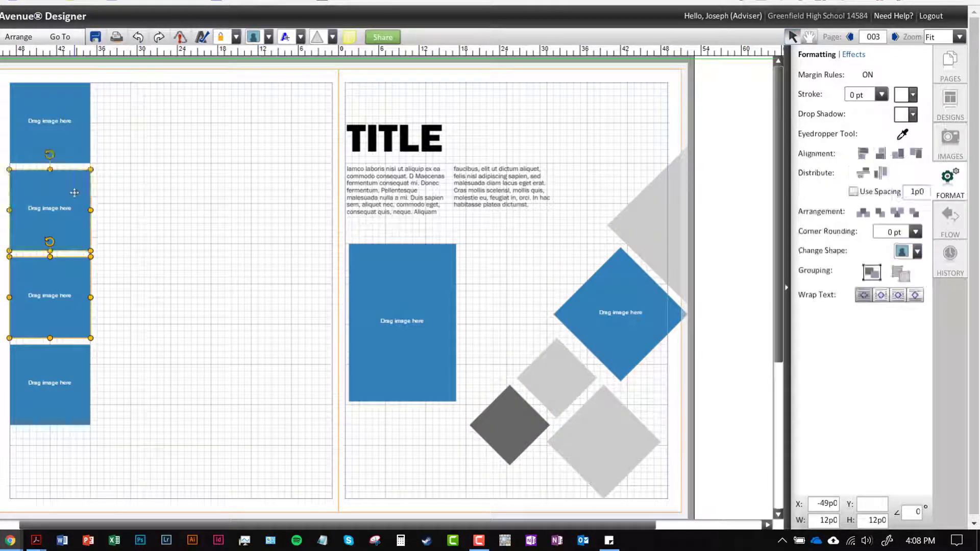
pyautogui.keyDown('shift'); pyautogui.click(79, 136); pyautogui.keyUp('shift')
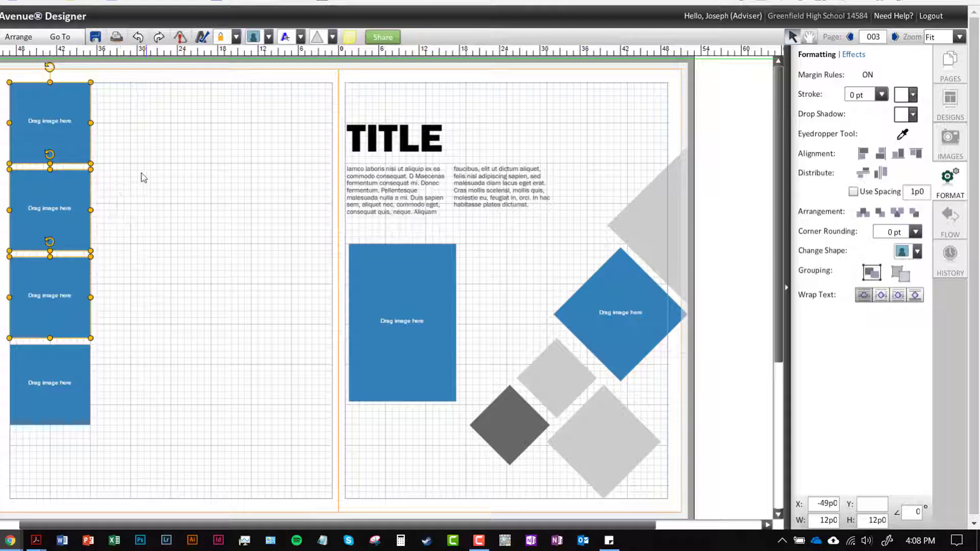
pyautogui.hotkey('ctrl', 'g')
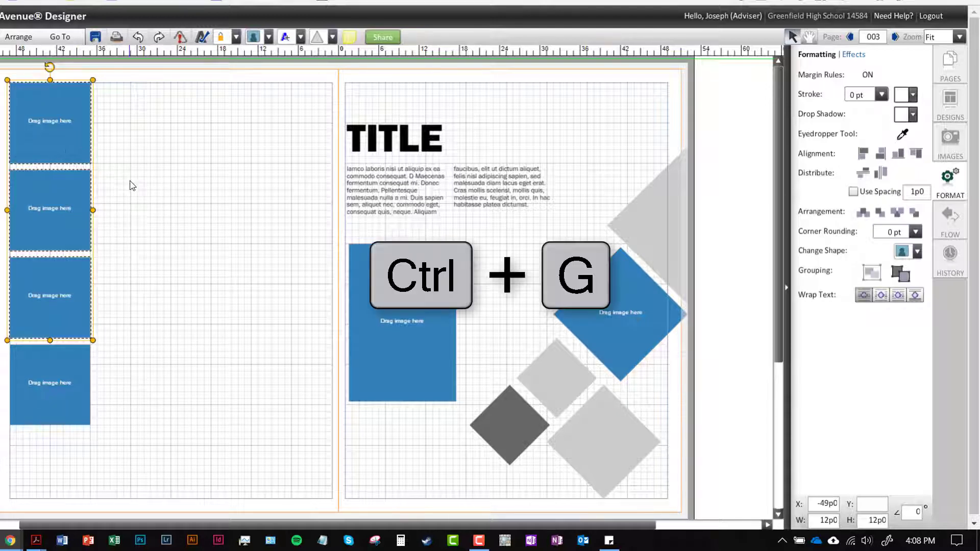
# Rotate the group of three image boxes to 45 degrees and move it onto page 3, above and left of the blue diamond.
pyautogui.moveTo(58, 142); pyautogui.dragTo(225, 205)
pyautogui.moveTo(215, 130); pyautogui.dragTo(344, 181)
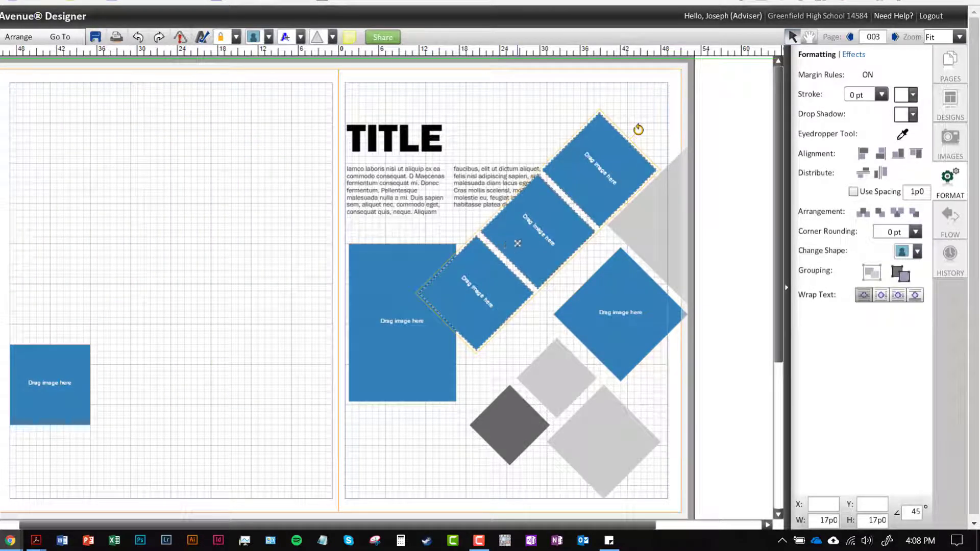
# Place the pink rose photo from the test images in the uppermost box of the rotated group and move the group to page 2.
pyautogui.moveTo(518, 243); pyautogui.dragTo(556, 206)
pyautogui.click(950, 141)
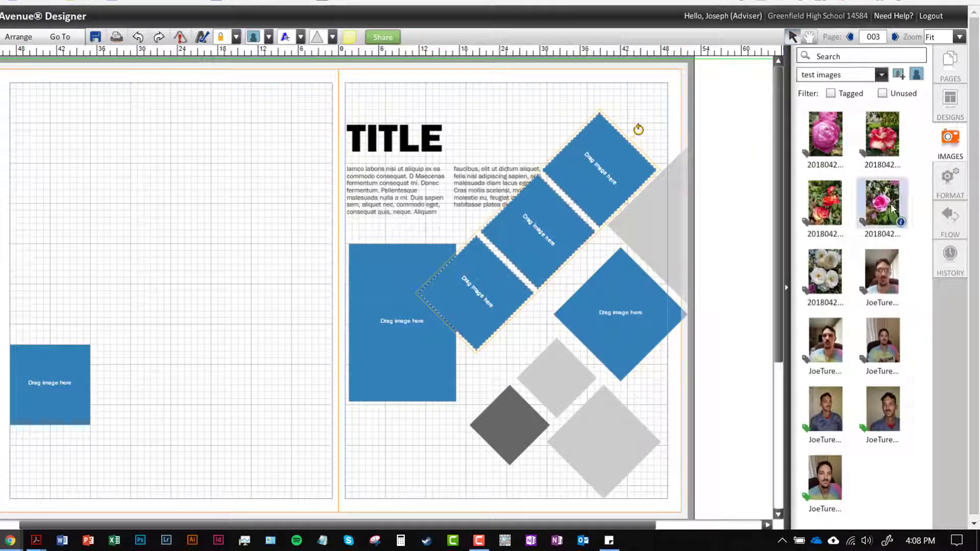
pyautogui.moveTo(882, 203); pyautogui.dragTo(598, 191)
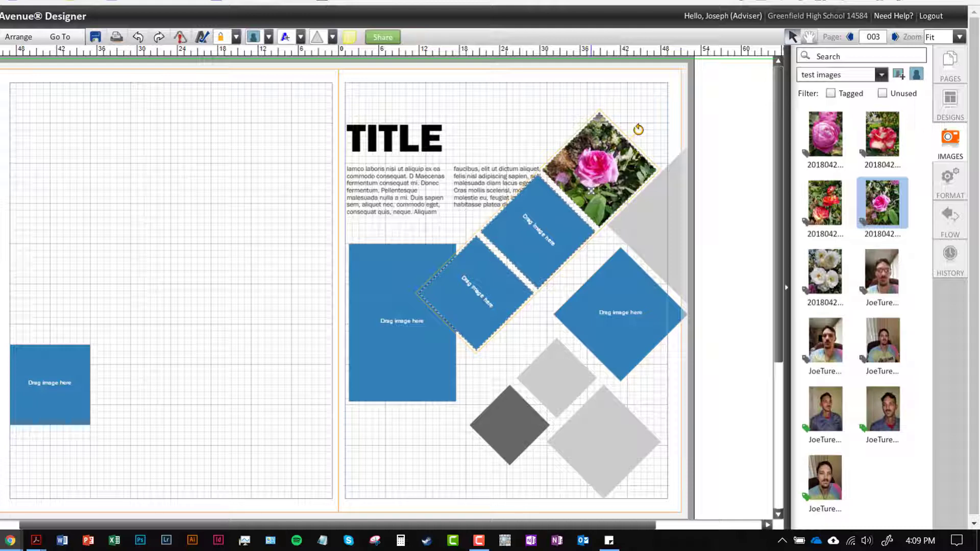
pyautogui.moveTo(557, 193); pyautogui.dragTo(185, 212)
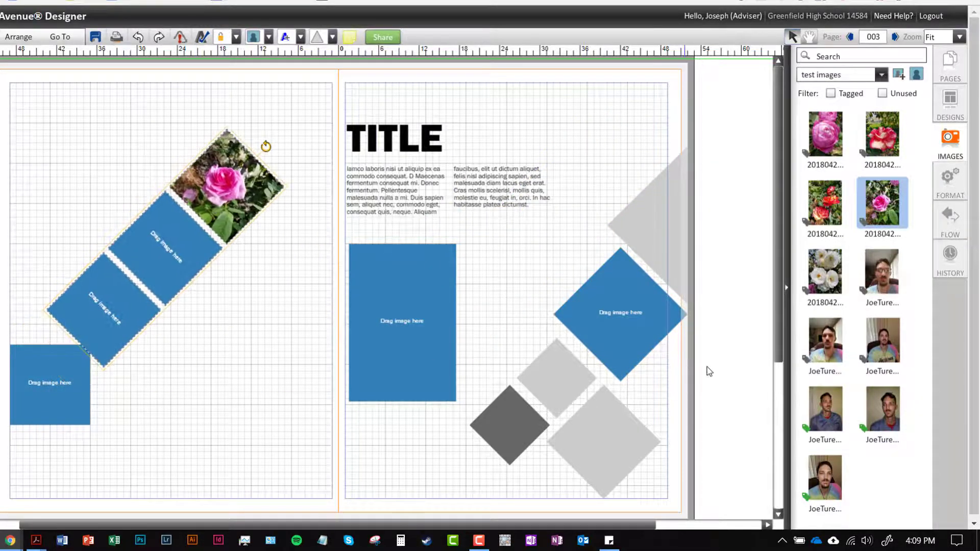
# Nudge the small light grey diamond towards the blue diamond and move the dark grey diamond to X 20p0, Y 46p6.
pyautogui.click(564, 317)
pyautogui.moveTo(561, 364); pyautogui.dragTo(565, 354)
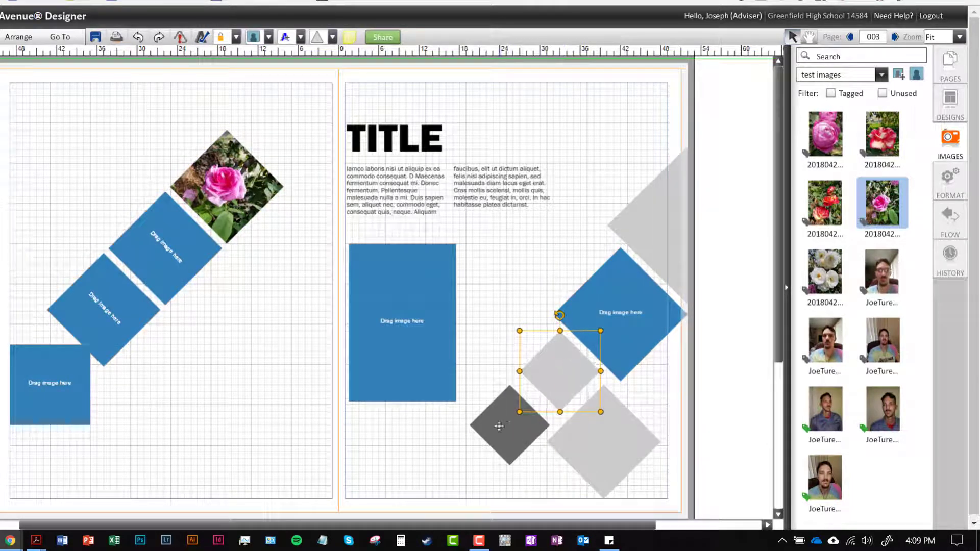
pyautogui.moveTo(502, 424); pyautogui.dragTo(504, 415)
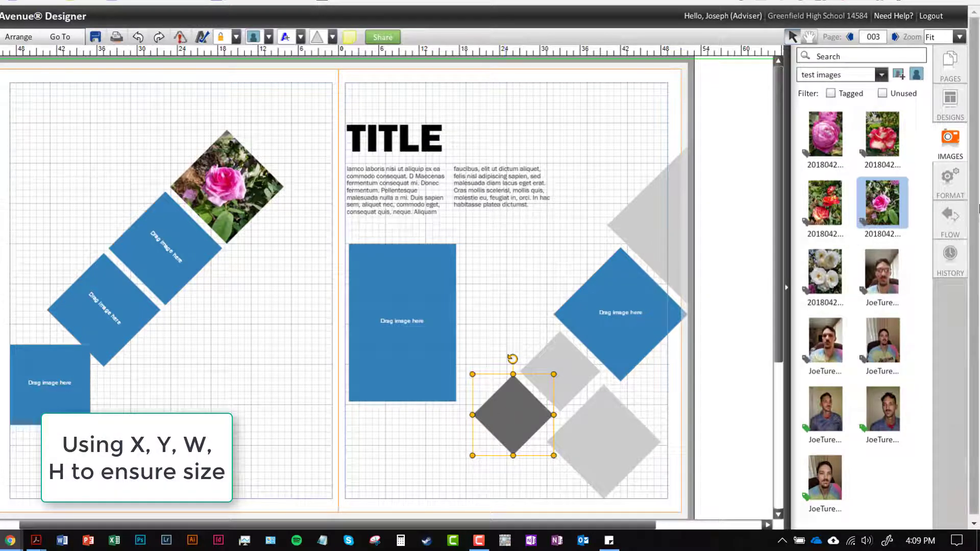
pyautogui.click(950, 184)
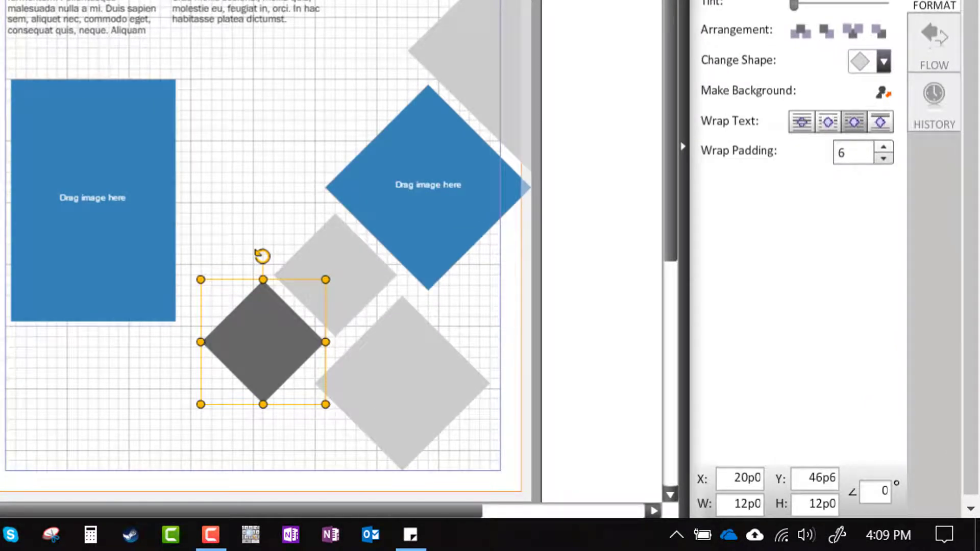
pyautogui.press('Escape')
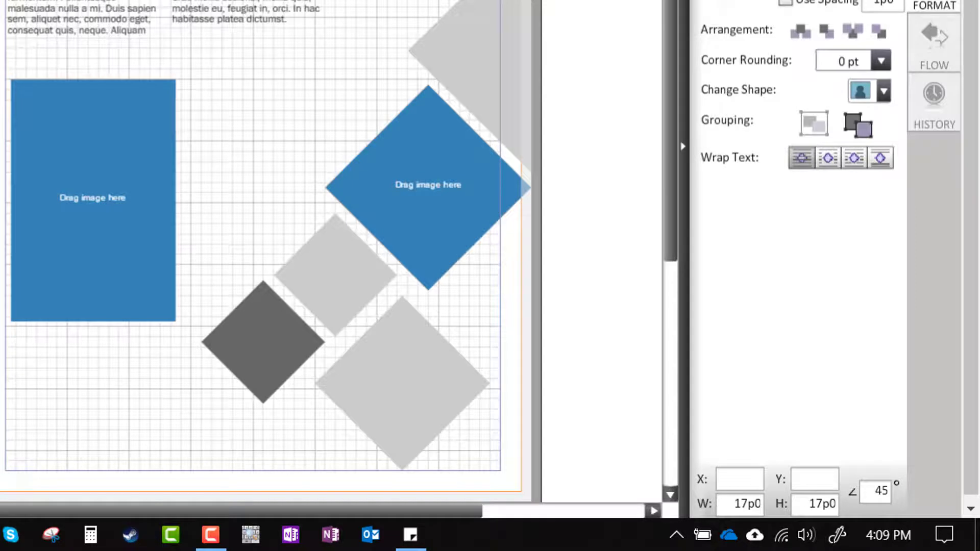
# Shorten the tall image box on page 3 to a height of 13p0 and set its width to 13p0.
pyautogui.click(124, 217)
pyautogui.moveTo(176, 323); pyautogui.dragTo(192, 214)
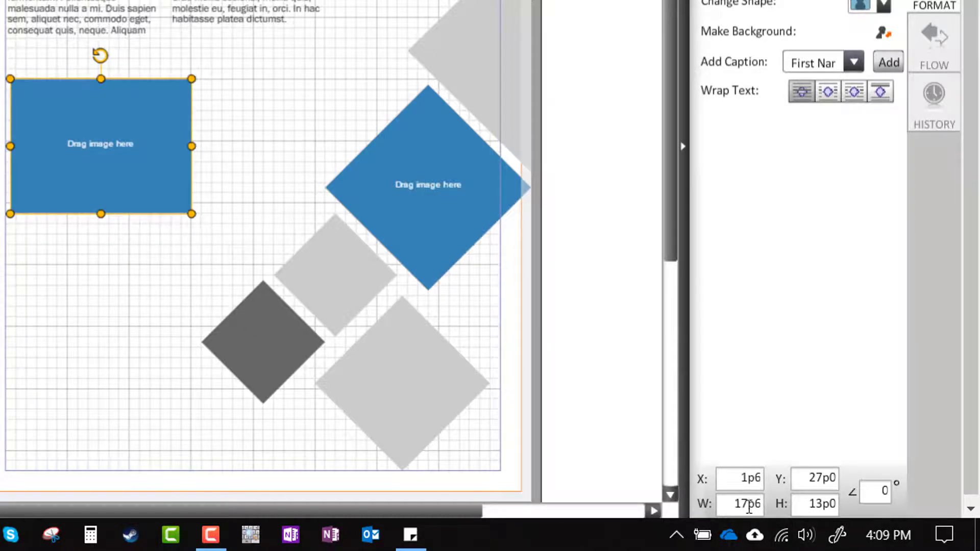
pyautogui.moveTo(748, 505); pyautogui.dragTo(735, 505)
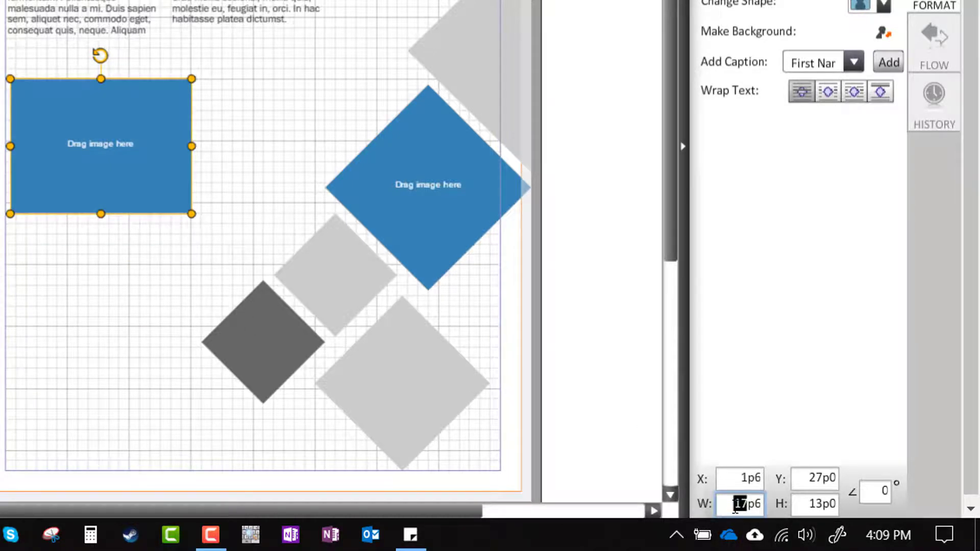
pyautogui.write('1')
pyautogui.press('BackSpace')
pyautogui.write('0')
pyautogui.press('Return')
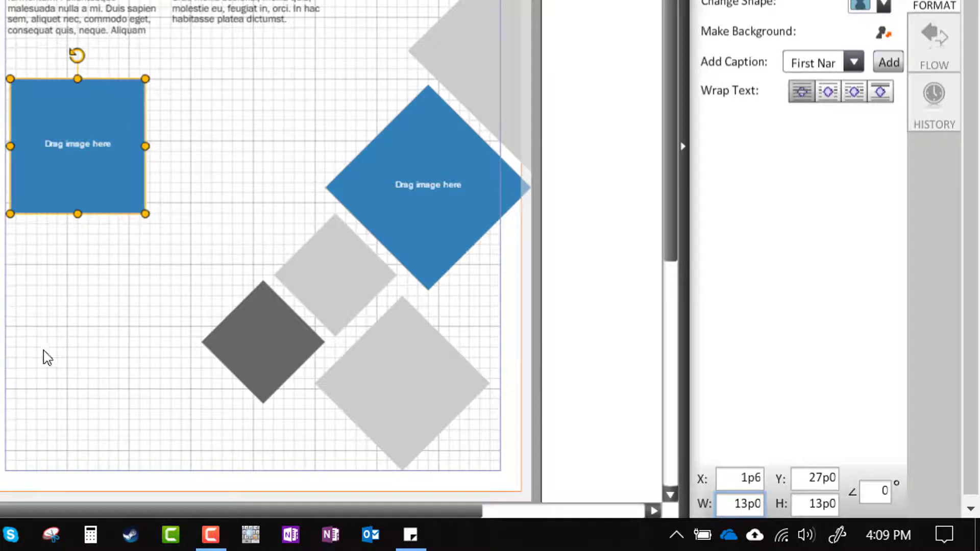
pyautogui.click(140, 253)
pyautogui.click(138, 182)
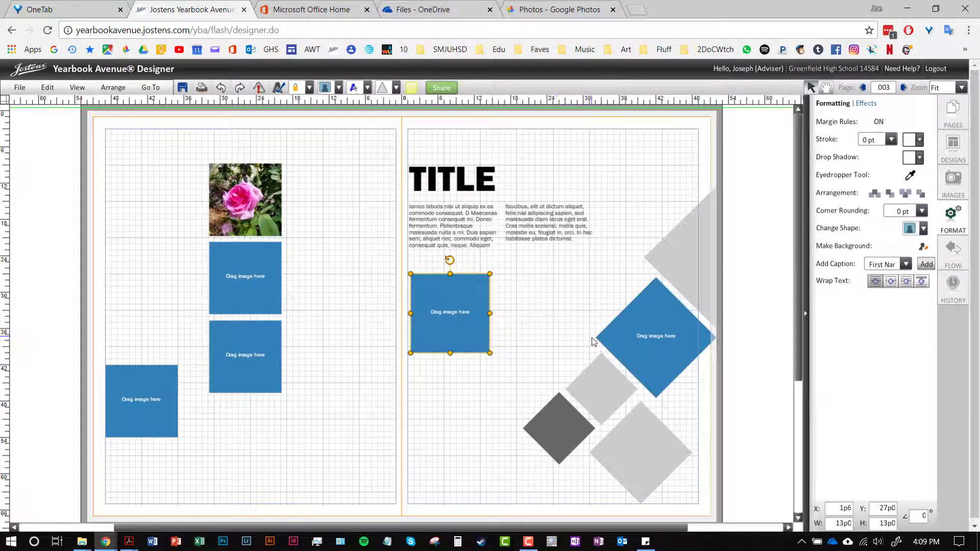
pyautogui.click(618, 334)
pyautogui.click(549, 328)
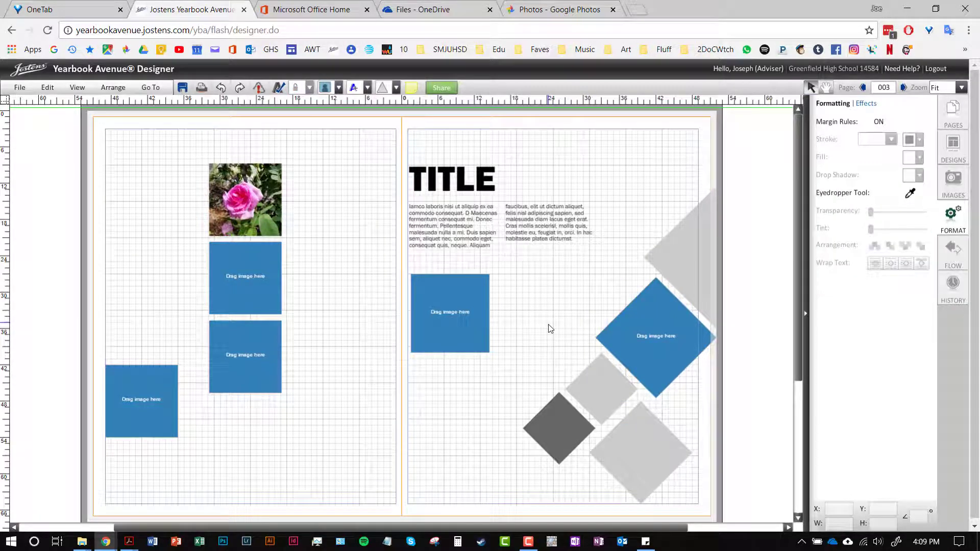
# Ungroup the three image boxes on page 2 and move them into the page's upper left margin corner, above the fourth box.
pyautogui.click(254, 277)
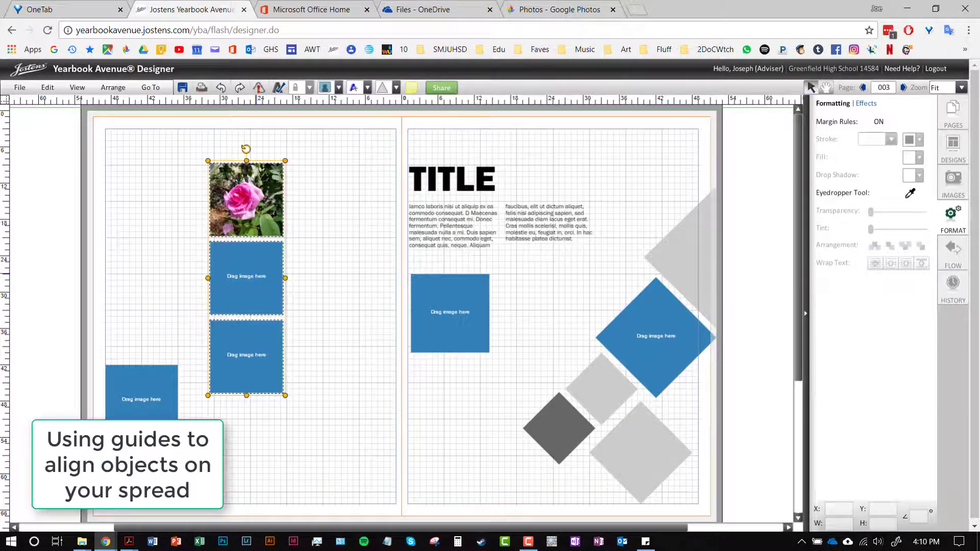
pyautogui.moveTo(253, 277); pyautogui.dragTo(150, 242)
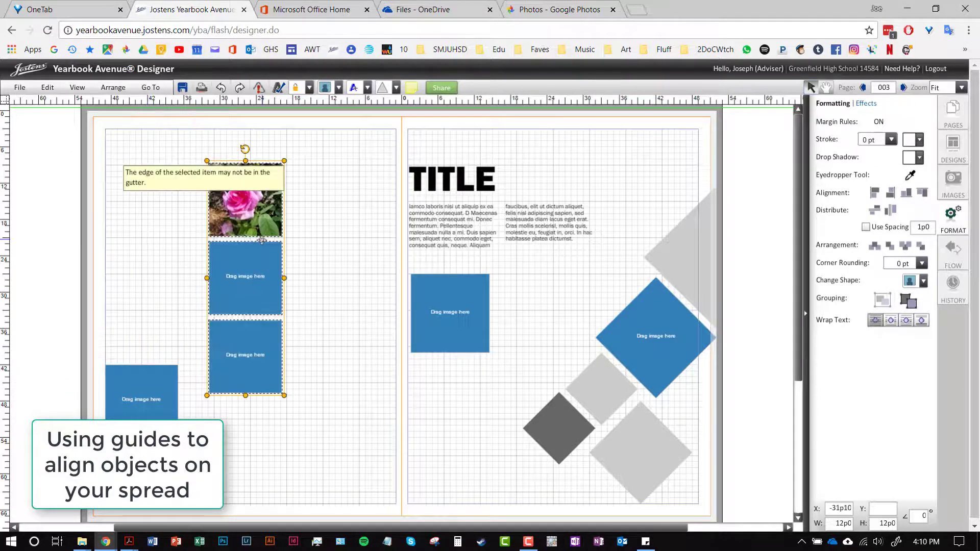
pyautogui.rightClick(262, 240)
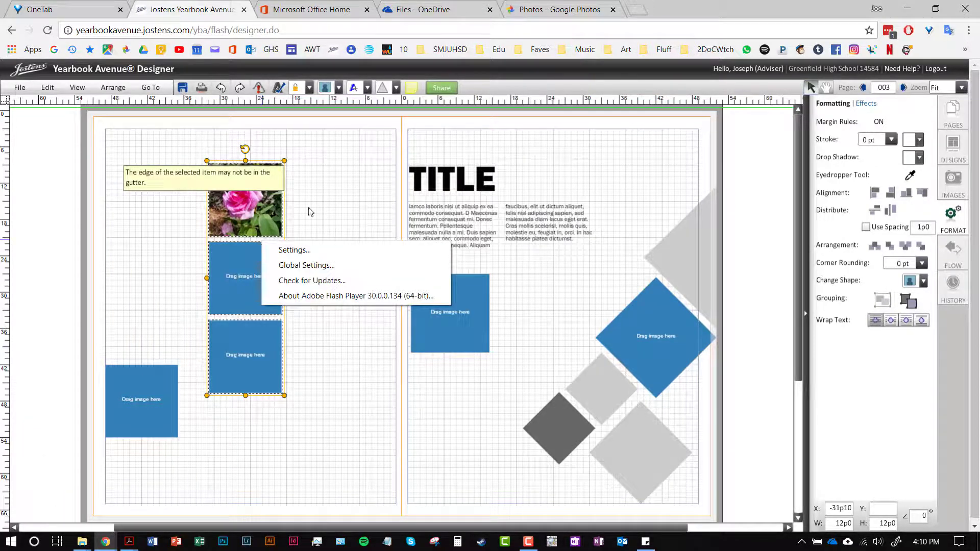
pyautogui.click(309, 208)
pyautogui.click(252, 220)
pyautogui.hotkey('ctrl', 'shift', 'g')
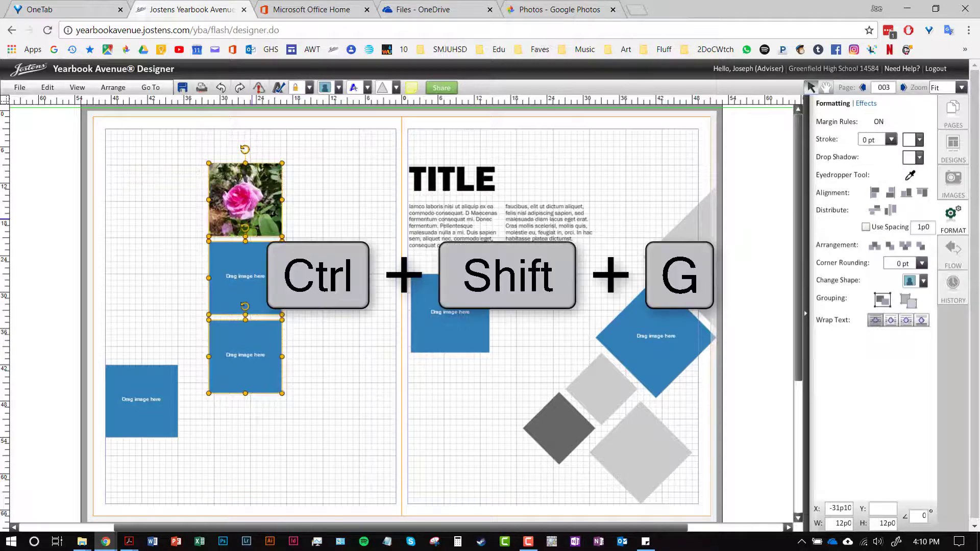
pyautogui.moveTo(245, 192); pyautogui.dragTo(137, 161)
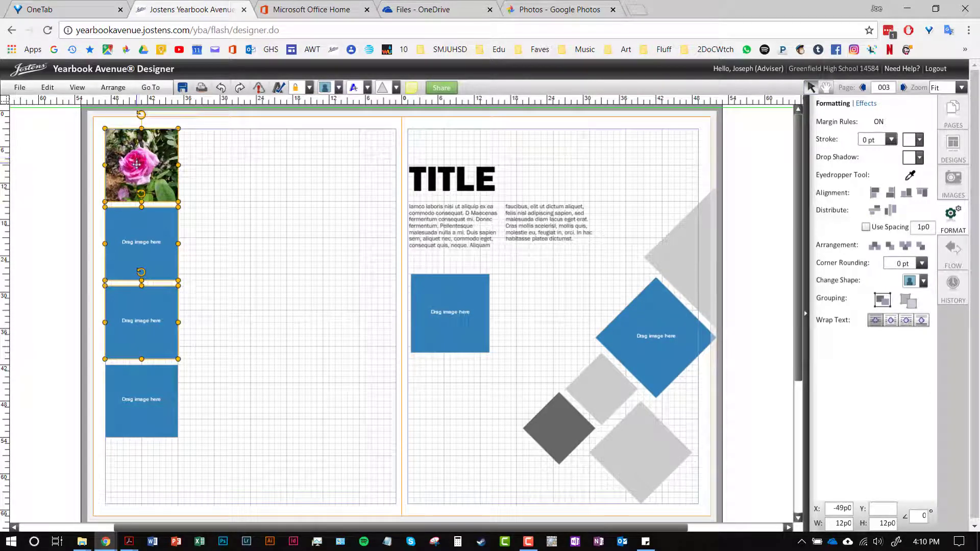
pyautogui.click(253, 207)
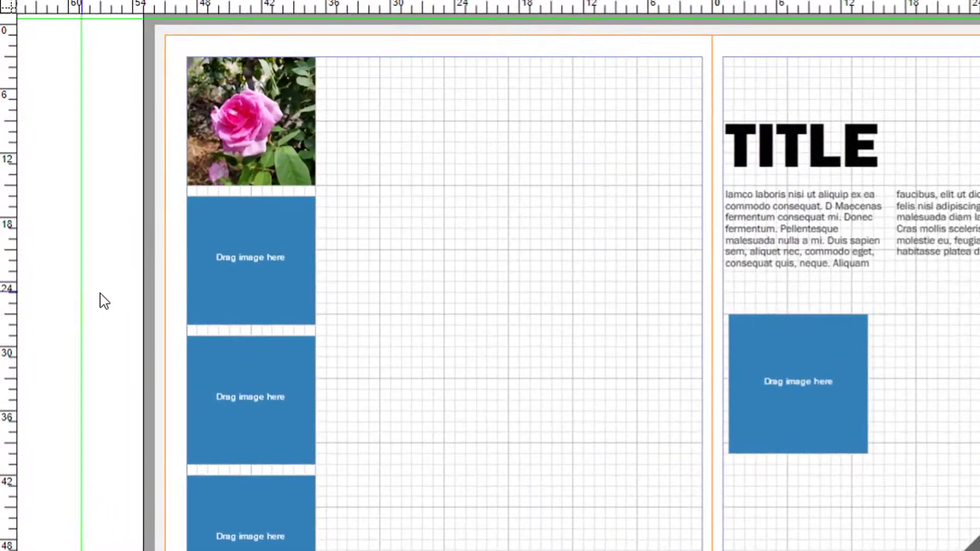
# Place a vertical guide along the image column's right edge and horizontal guides along the bottom edges of its top three boxes.
pyautogui.moveTo(82, 297); pyautogui.dragTo(317, 273)
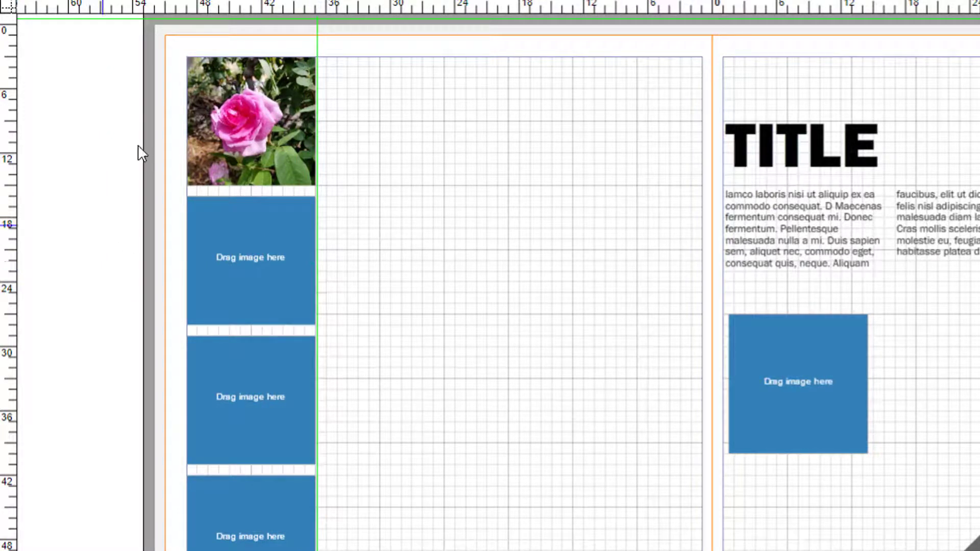
pyautogui.moveTo(368, 11); pyautogui.dragTo(347, 188)
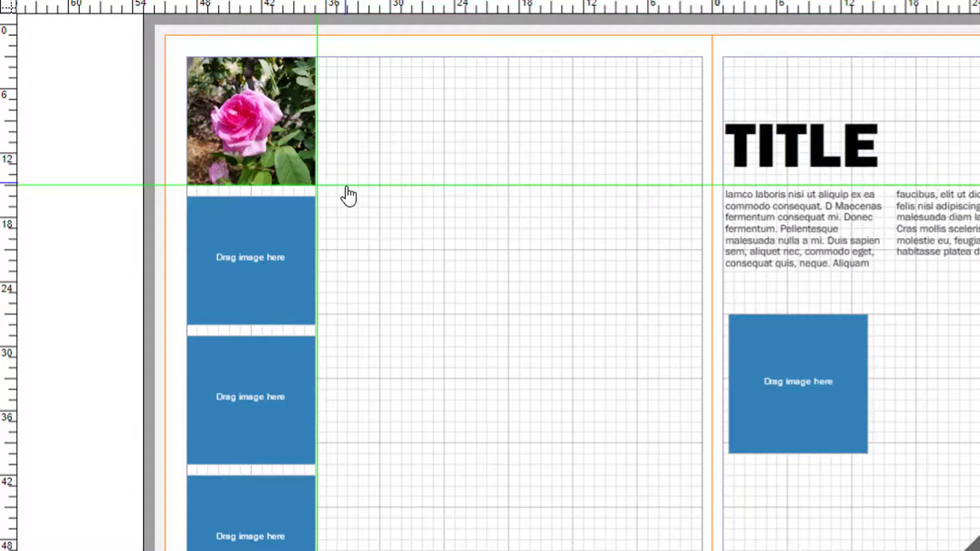
pyautogui.moveTo(449, 10); pyautogui.dragTo(368, 334)
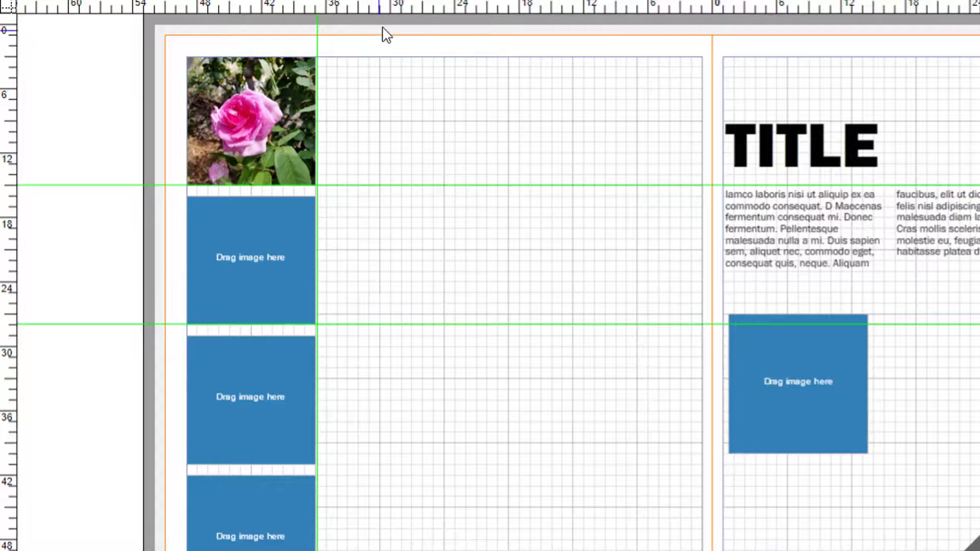
pyautogui.moveTo(387, 7); pyautogui.dragTo(341, 472)
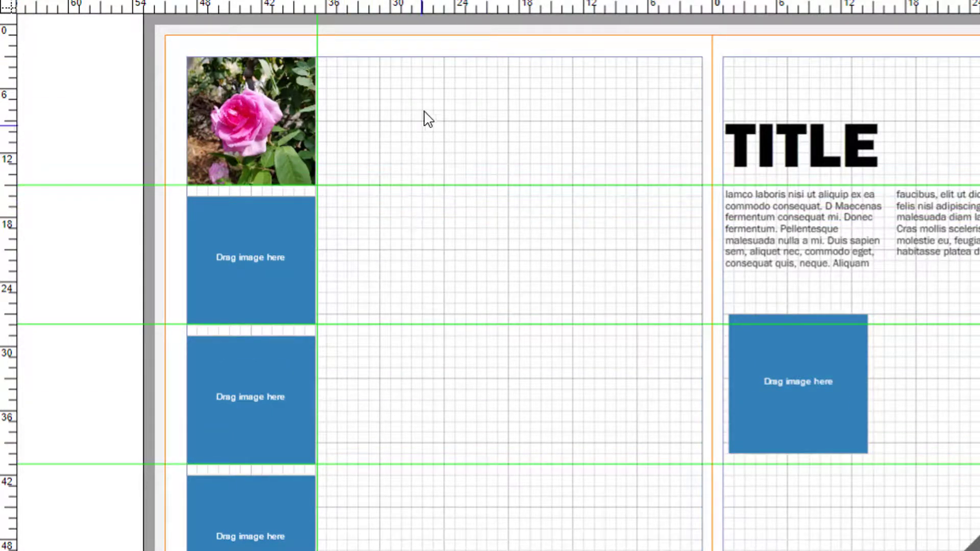
# Add two more vertical guides on page 2, about 25p0 and 13p0 left of the spine.
pyautogui.moveTo(13, 266); pyautogui.dragTo(443, 136)
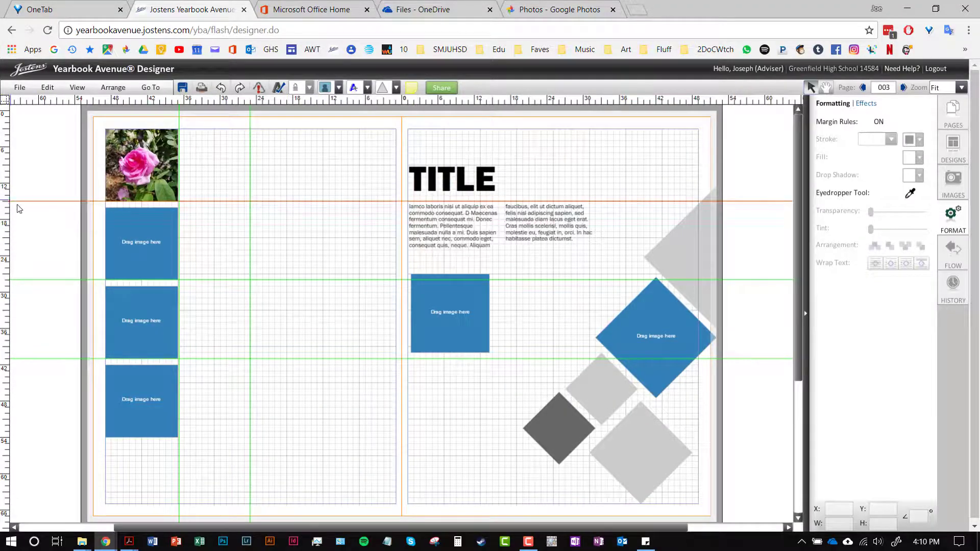
pyautogui.moveTo(7, 217); pyautogui.dragTo(324, 221)
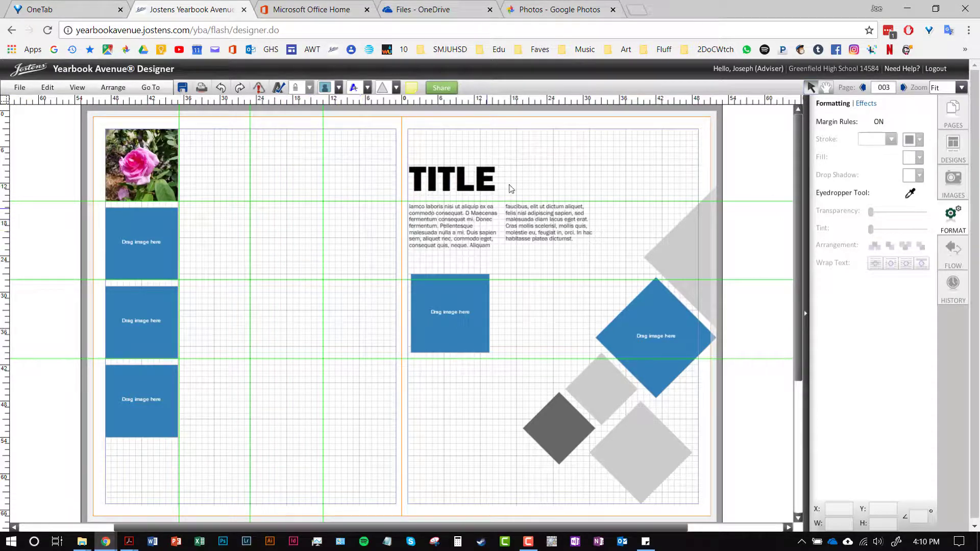
pyautogui.click(476, 178)
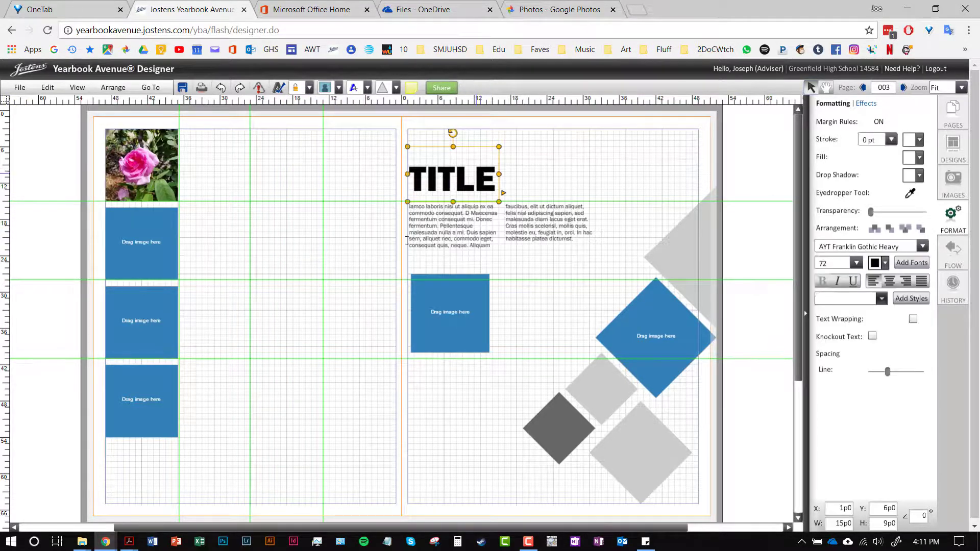
pyautogui.click(348, 252)
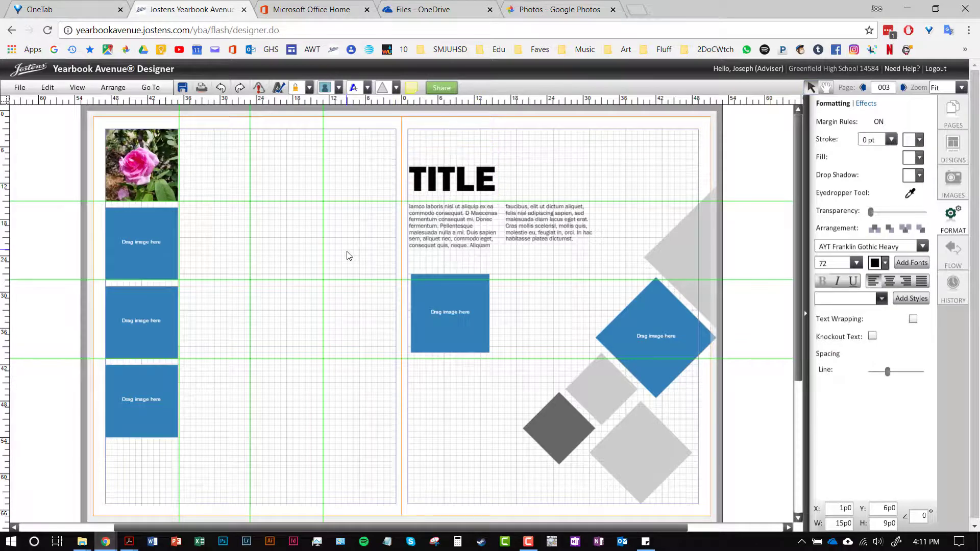
# Add a 12p0 by 12p0 image box at the top margin of page 2, between the two newest vertical guides.
pyautogui.click(325, 88)
pyautogui.moveTo(299, 348); pyautogui.dragTo(281, 145)
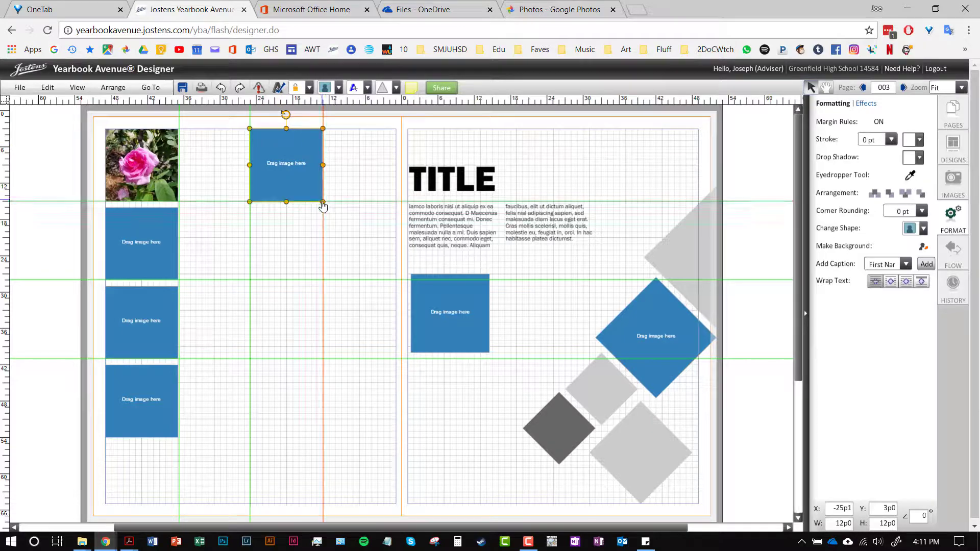
# Try to enlarge the new image box from its lower right corner, and undo the resulting guide move.
pyautogui.moveTo(323, 201); pyautogui.dragTo(353, 242)
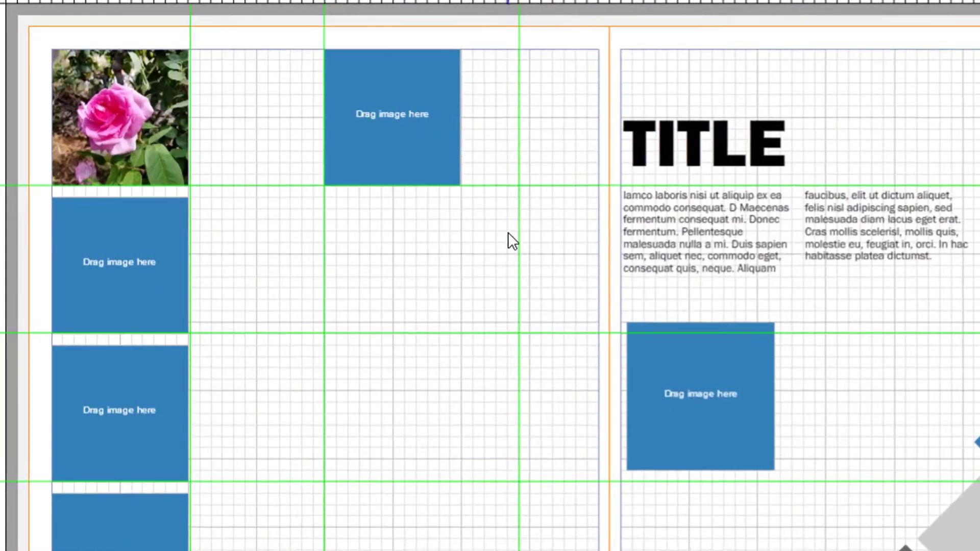
pyautogui.hotkey('ctrl', 'z')
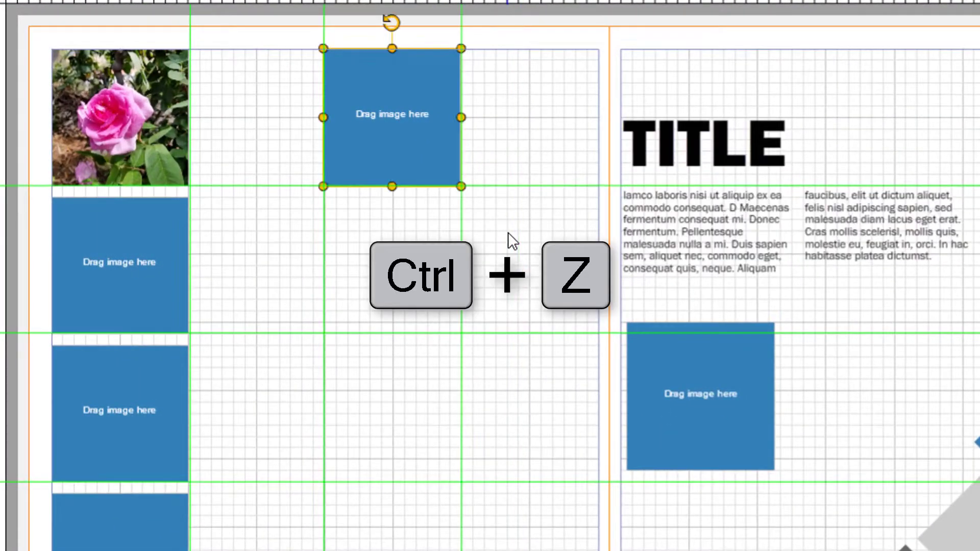
pyautogui.click(507, 232)
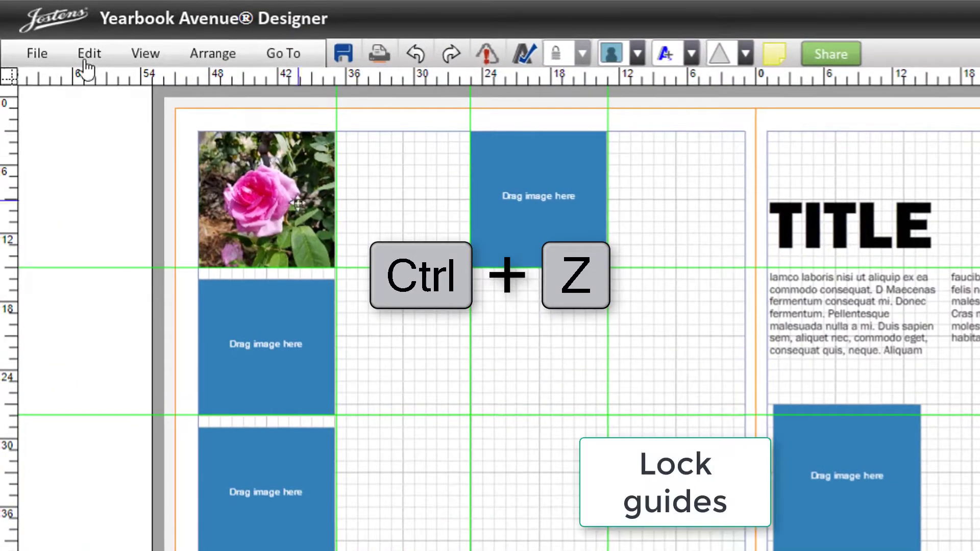
# Lock the guides and select the new image box on page 2.
pyautogui.click(138, 62)
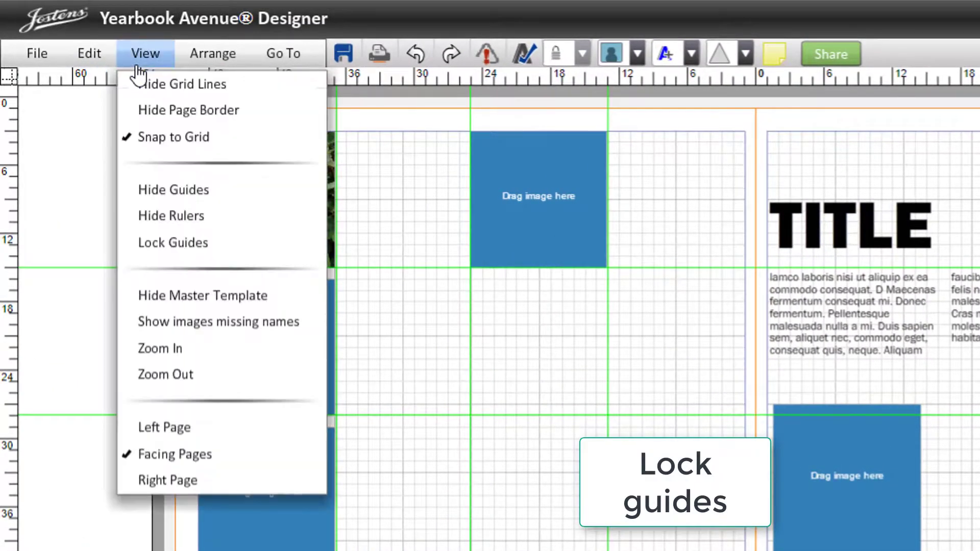
pyautogui.click(189, 244)
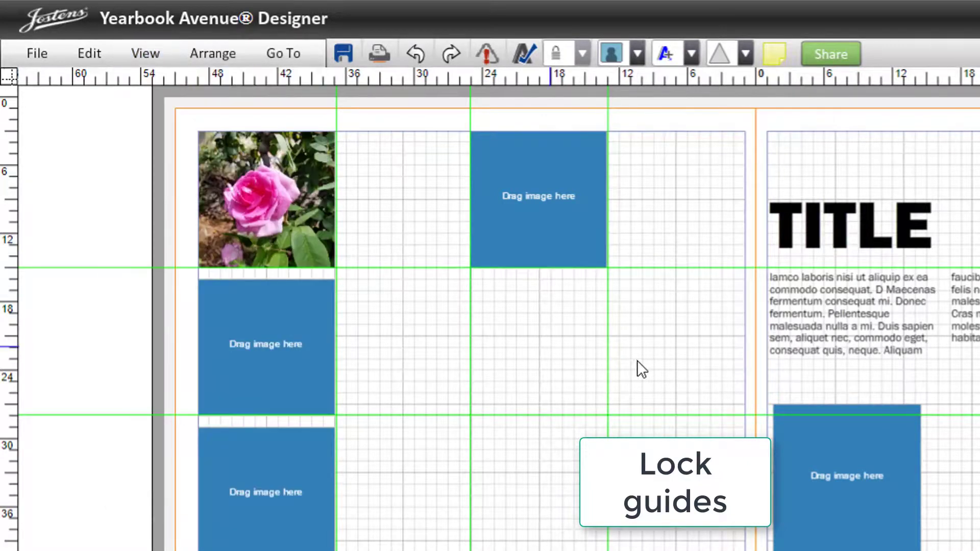
pyautogui.click(556, 219)
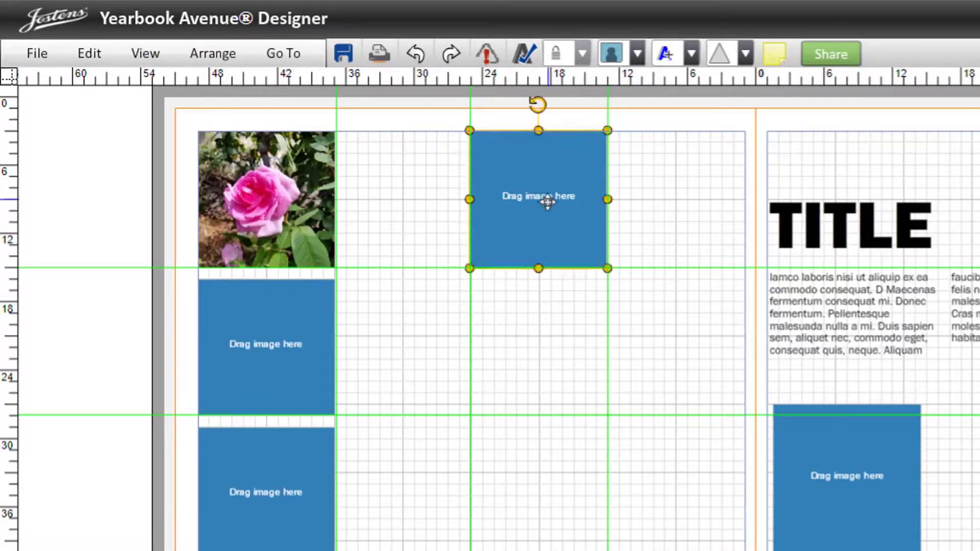
pyautogui.moveTo(606, 268); pyautogui.dragTo(682, 383)
pyautogui.click(561, 233)
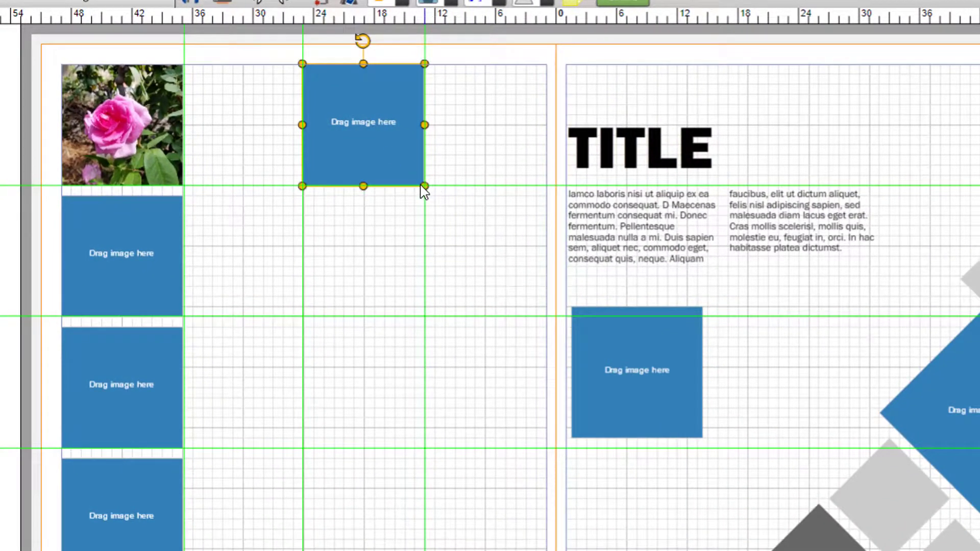
# Enlarge the new image box to the inner margin, down to the second horizontal guide and up beyond the page's top edge.
pyautogui.moveTo(412, 170); pyautogui.dragTo(551, 319)
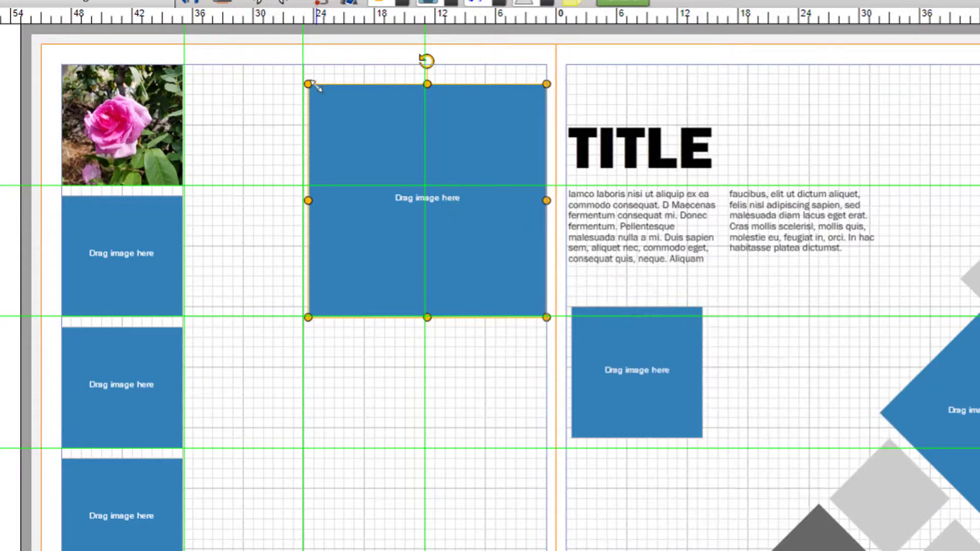
pyautogui.moveTo(308, 84); pyautogui.dragTo(302, 33)
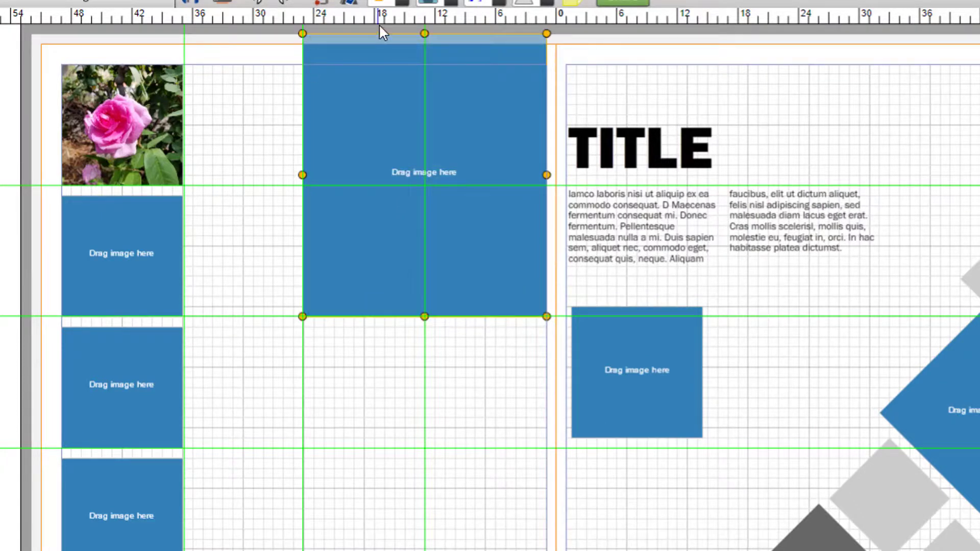
pyautogui.click(424, 29)
pyautogui.click(419, 56)
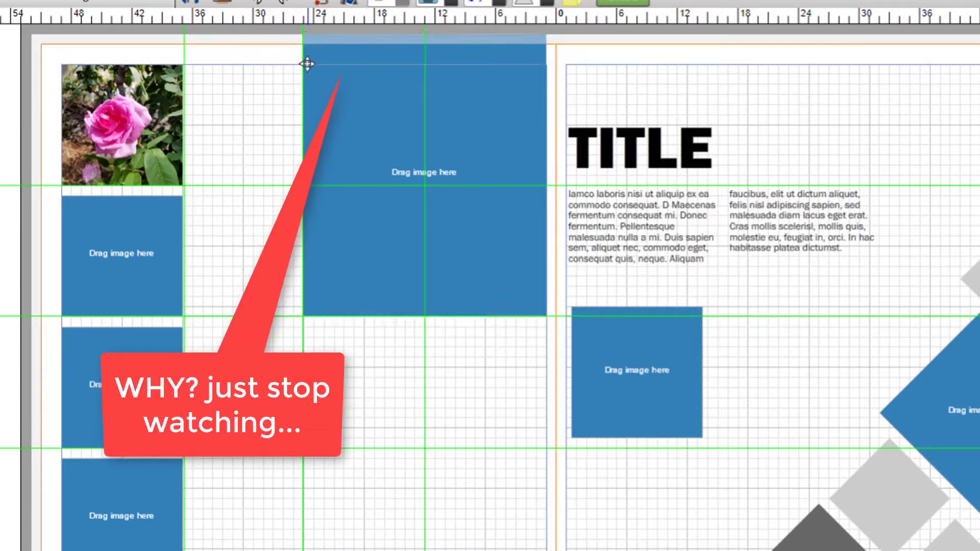
# Bring the enlarged image box's top edge down to the page 2 top margin, keeping its left edge on the vertical guide.
pyautogui.click(374, 154)
pyautogui.hotkey('ctrl', '=')
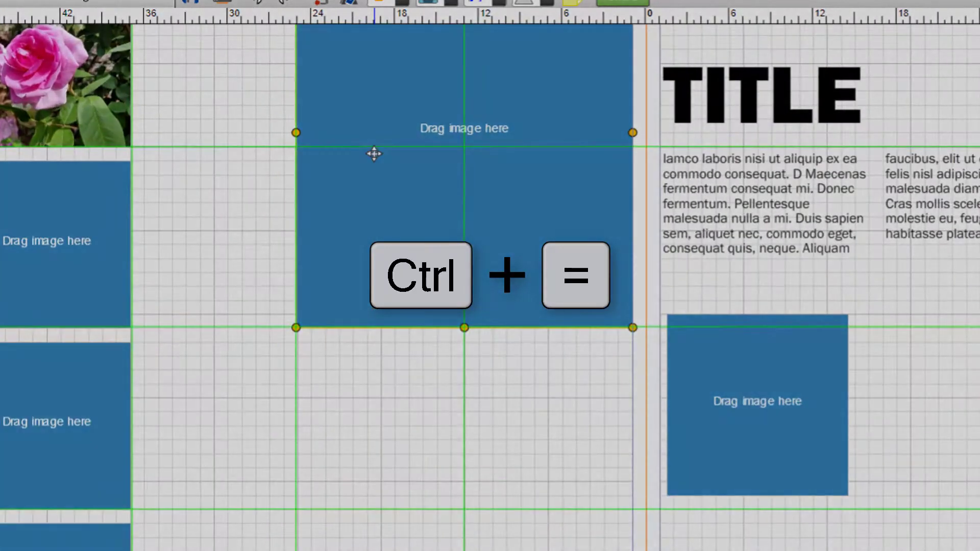
pyautogui.scroll(3, 411, 120)
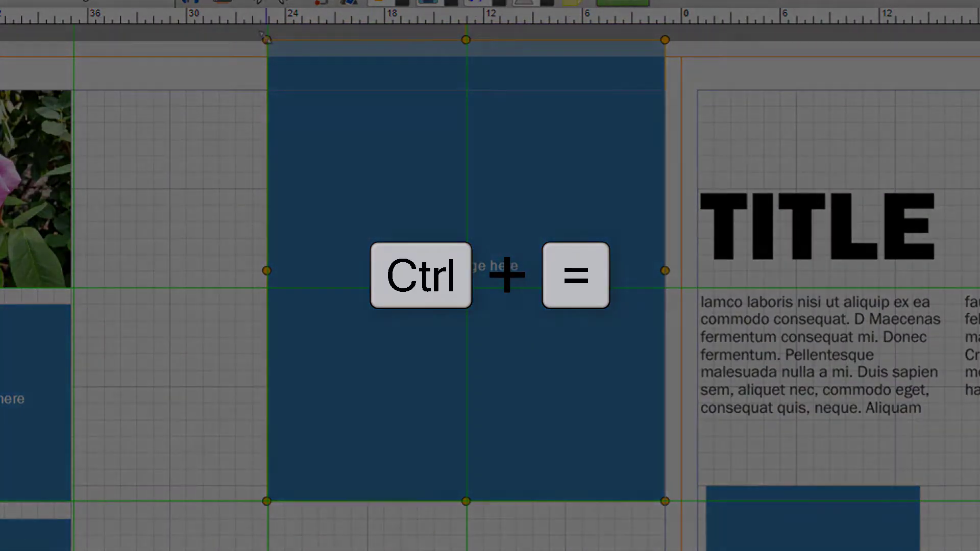
pyautogui.moveTo(266, 40); pyautogui.dragTo(270, 87)
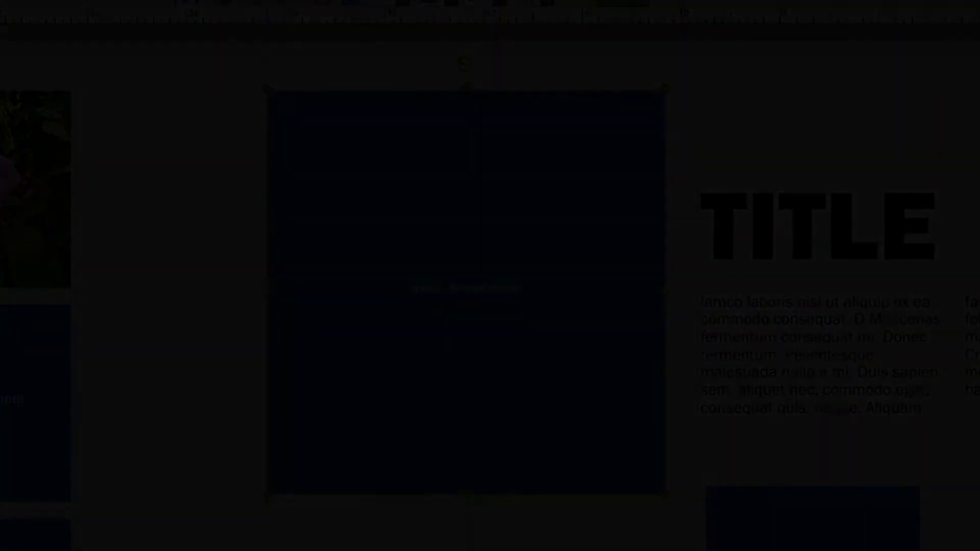